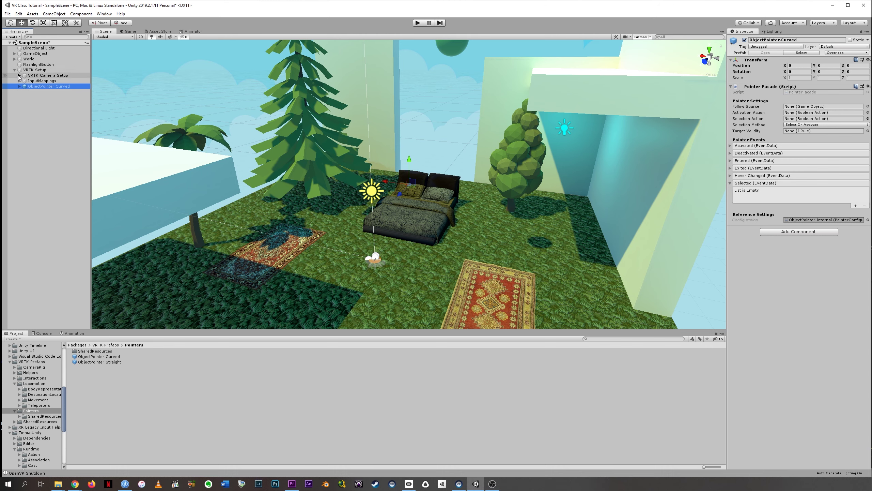
# - Assign LeftControllerAlias from the TrackedAlias aliases as the Follow Source of ObjectPointer.Curved
pyautogui.click(19, 76)
pyautogui.click(24, 97)
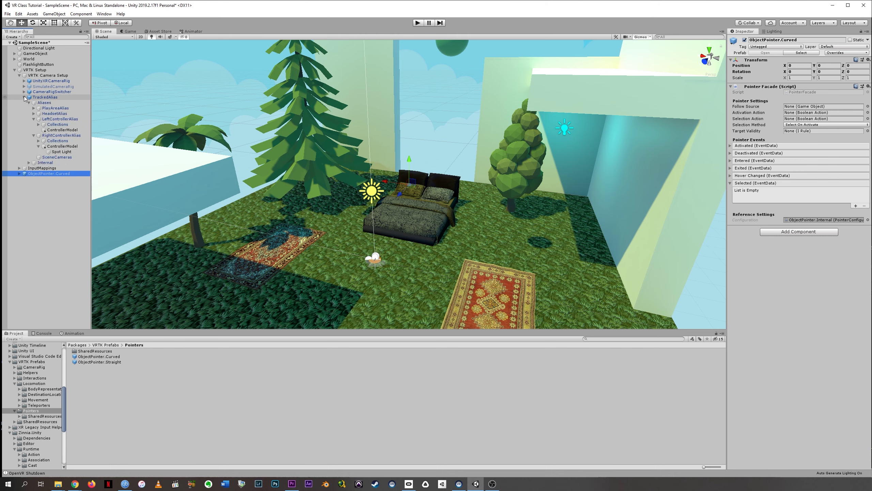
pyautogui.click(41, 121)
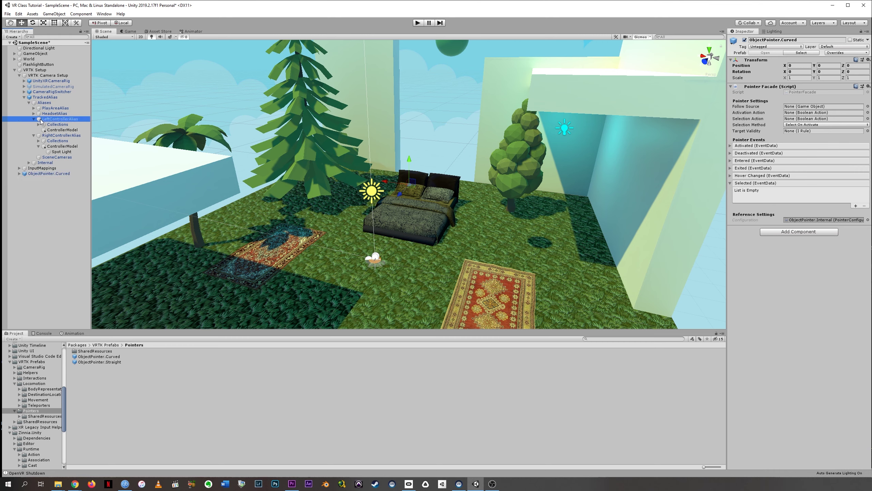
pyautogui.moveTo(41, 121); pyautogui.dragTo(802, 108)
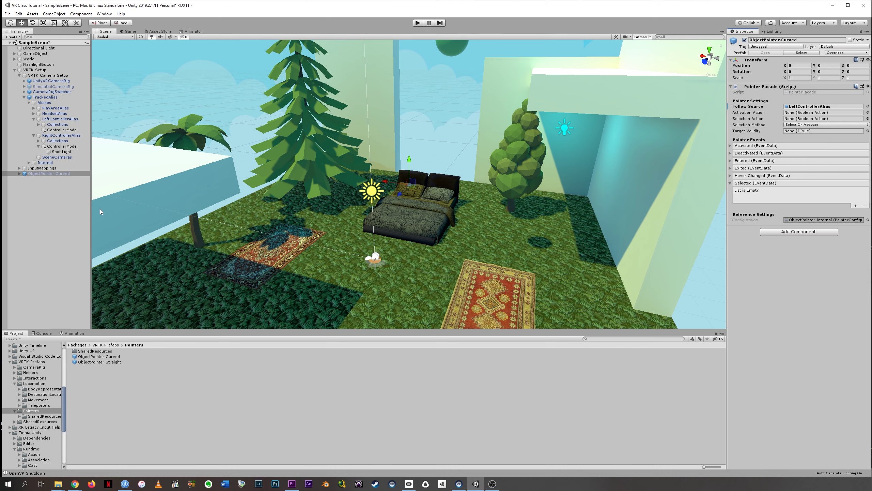
# - Create an empty game object at the root of the scene and name it TeleportButton
pyautogui.click(49, 195)
pyautogui.rightClick(48, 198)
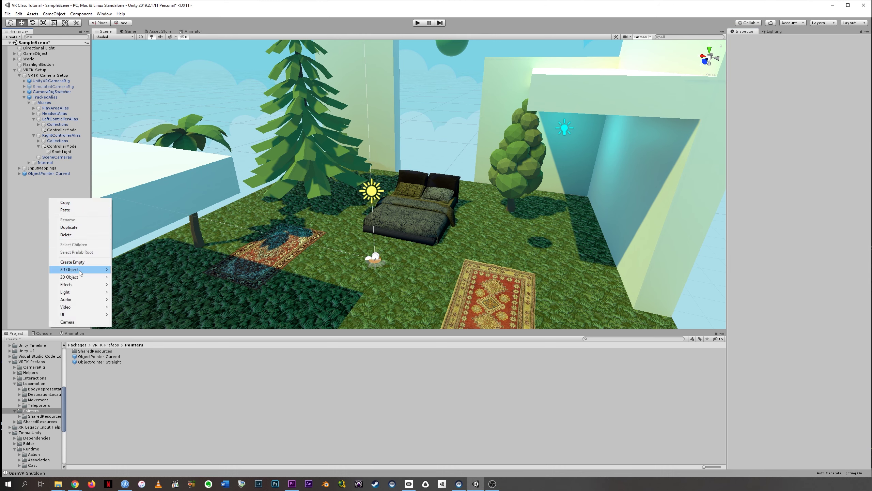
pyautogui.click(72, 262)
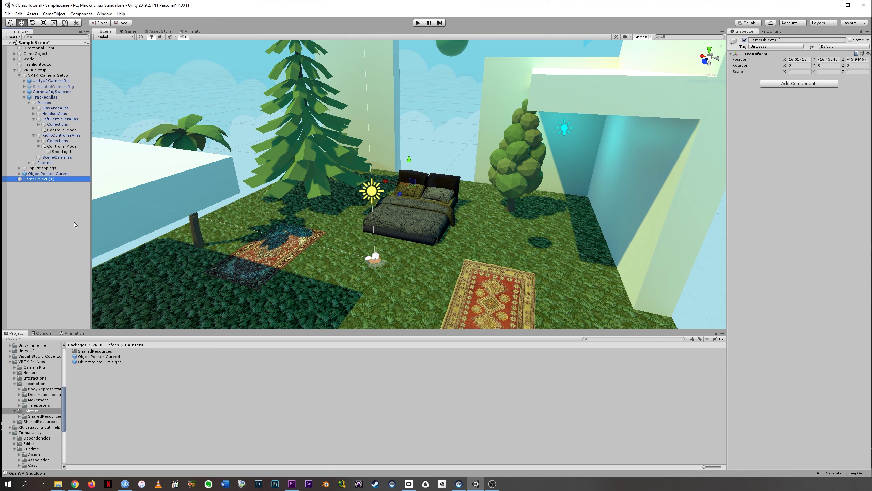
pyautogui.click(43, 179)
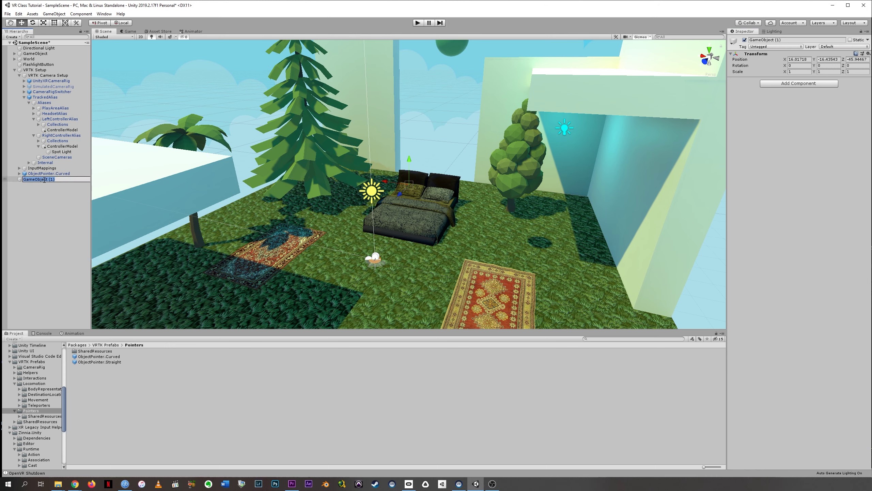
pyautogui.write('TeleportButton')
pyautogui.press('Return')
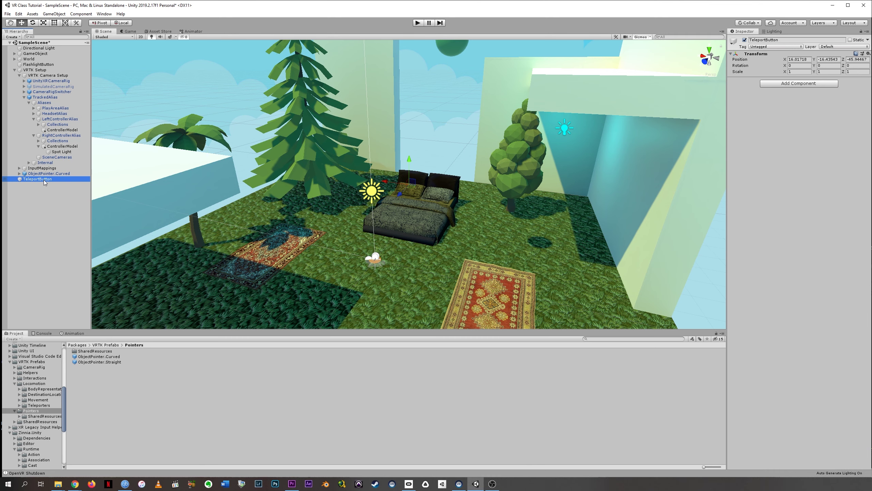
# - Add a Boolean Action component to TeleportButton, set its Sources size to 2 and collapse its event lists
pyautogui.click(793, 85)
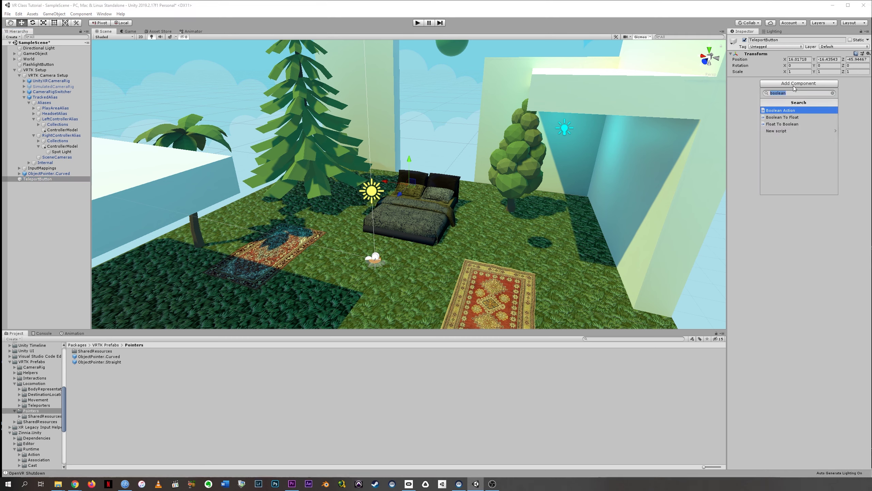
pyautogui.click(792, 111)
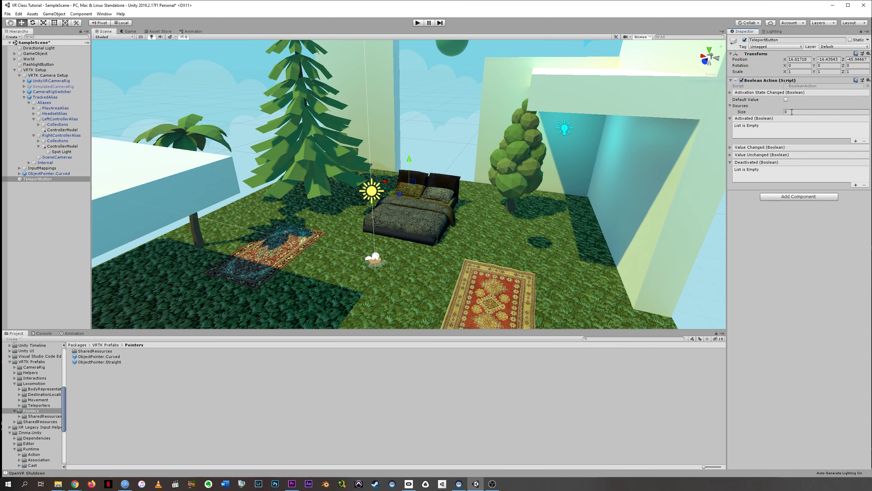
pyautogui.click(791, 111)
pyautogui.press('Return')
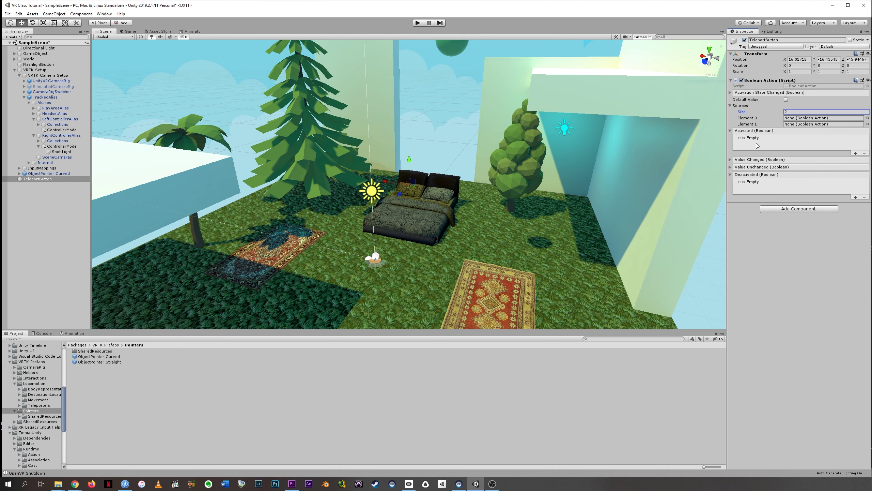
pyautogui.click(732, 132)
pyautogui.click(731, 154)
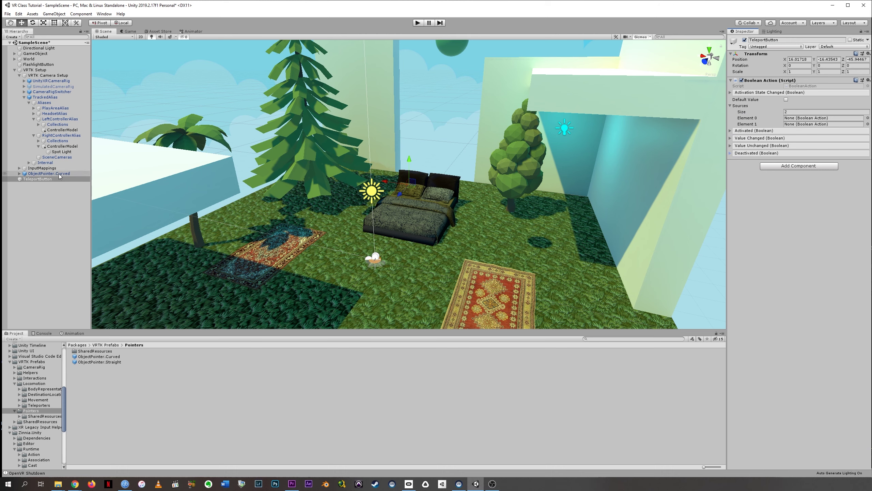
# - Assign TeleportButton as the Activation Action of ObjectPointer.Curved
pyautogui.click(43, 174)
pyautogui.moveTo(43, 179); pyautogui.dragTo(793, 116)
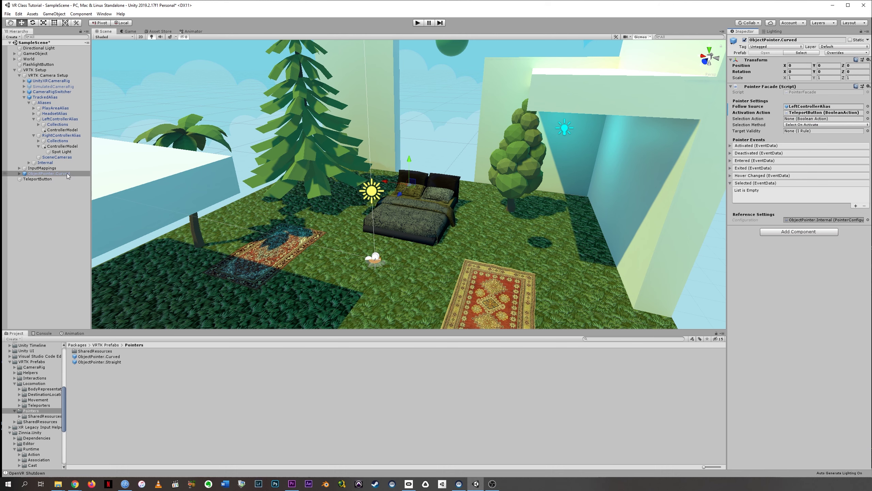
# - Assign Press[3] from the left OpenVR controller's OuterFaceButton mapping to Element 0 of TeleportButton's Sources
pyautogui.click(35, 179)
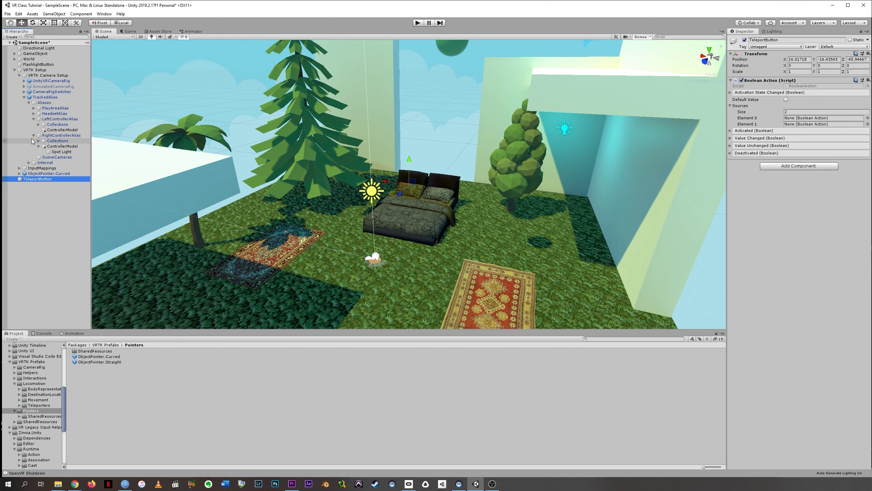
pyautogui.click(19, 167)
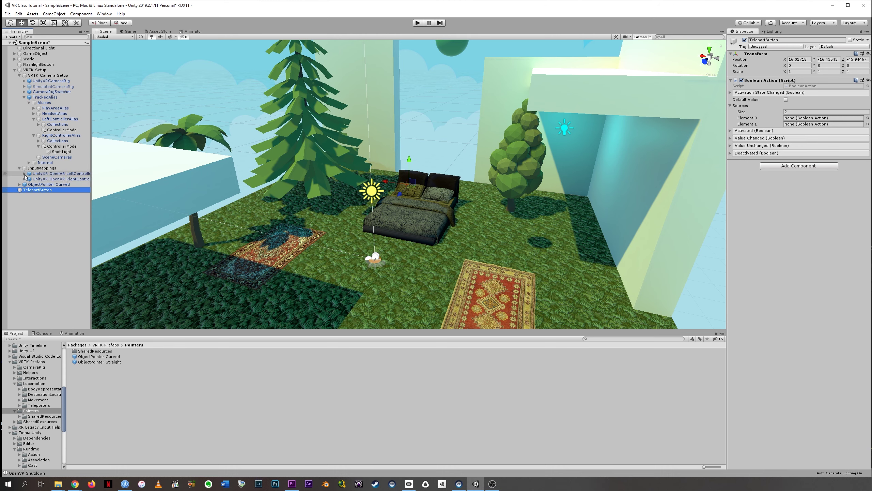
pyautogui.click(24, 174)
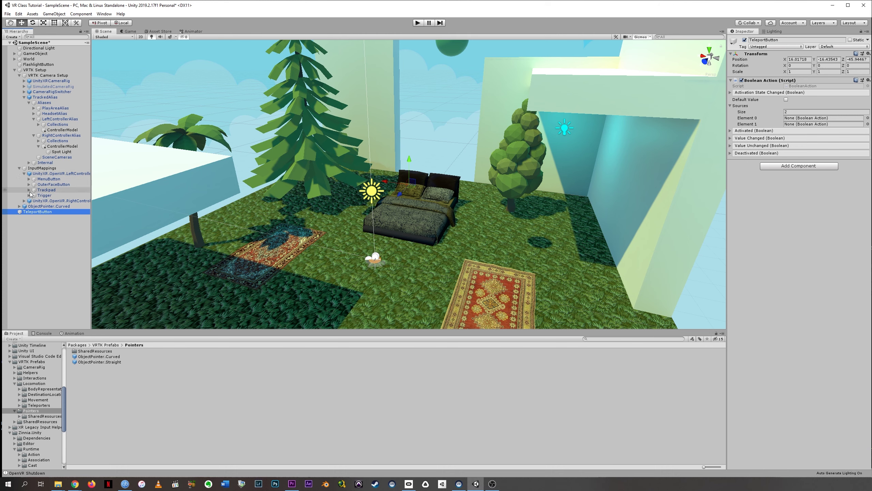
pyautogui.click(29, 184)
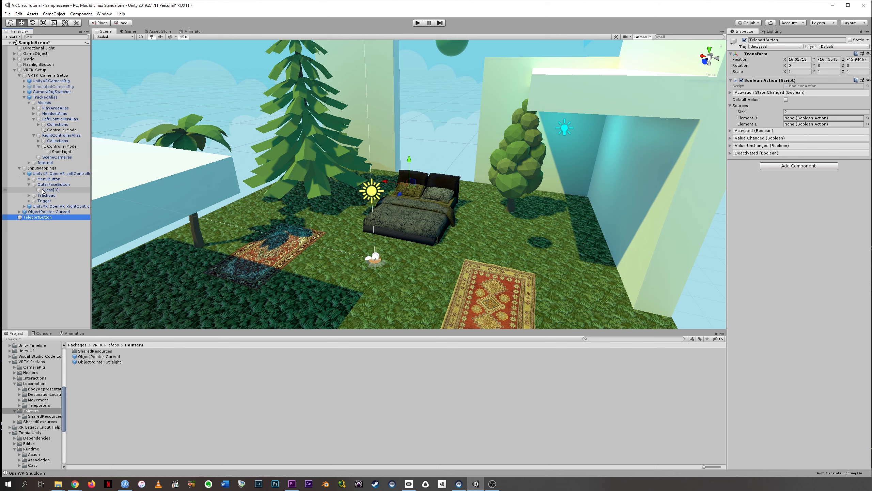
pyautogui.click(40, 191)
pyautogui.moveTo(41, 192); pyautogui.dragTo(789, 121)
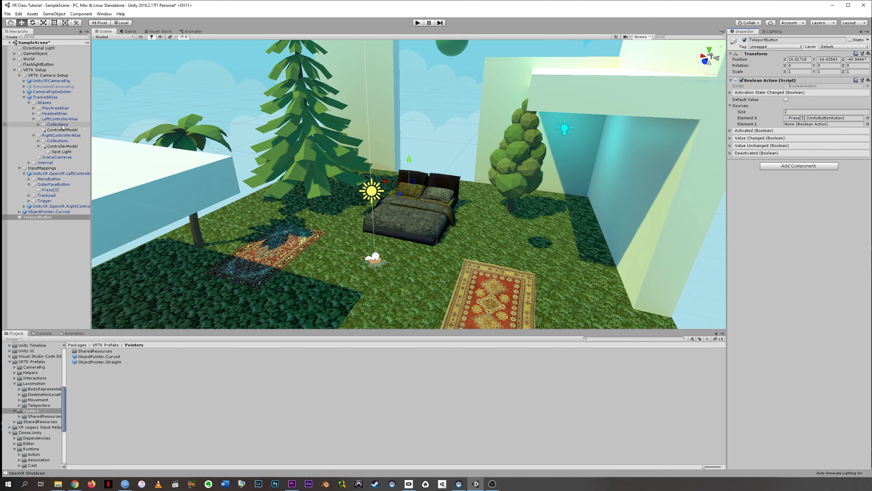
# - Assign Button2 from the SimulatedCameraRig's ButtonControl mappings to Element 1 of TeleportButton's Sources
pyautogui.click(24, 87)
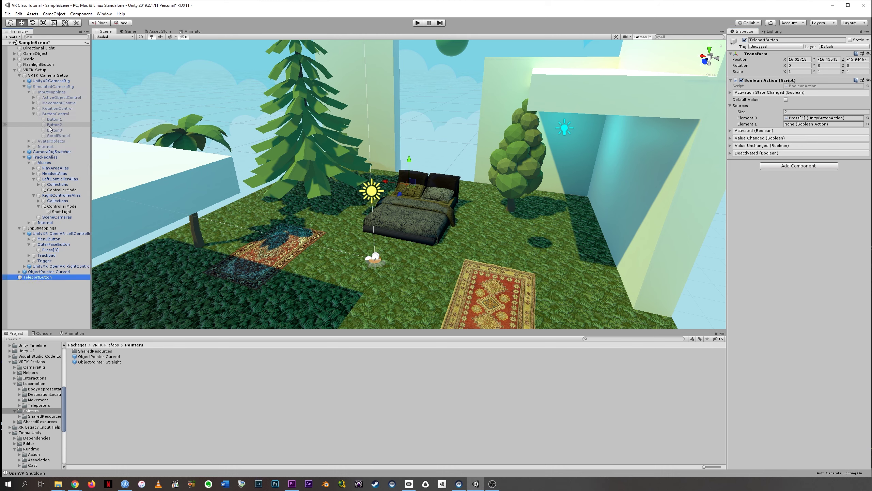
pyautogui.click(45, 126)
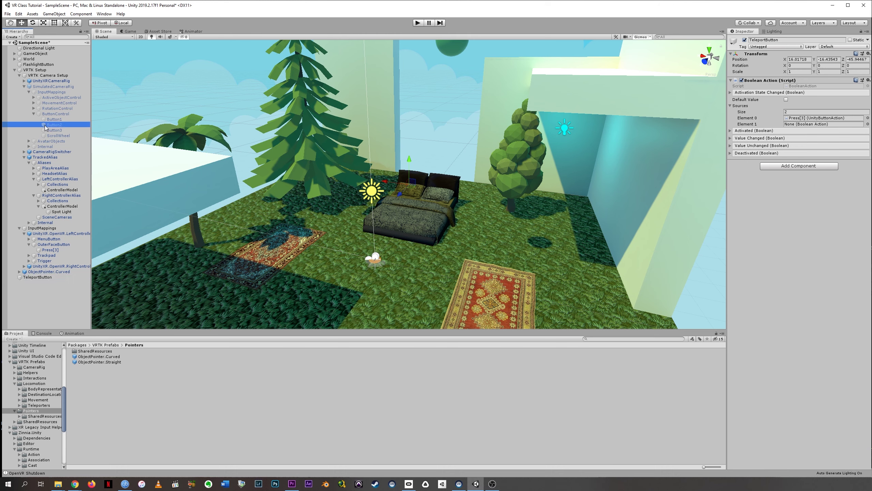
pyautogui.moveTo(46, 127); pyautogui.dragTo(795, 125)
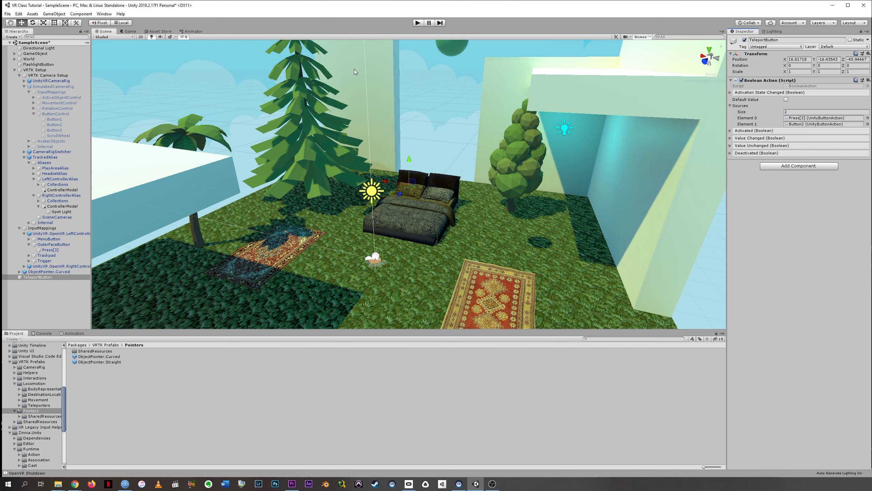
# - Play the scene, test the curved pointer by rotating the left simulated controller and triggering the simulator buttons, and stop playing
pyautogui.click(419, 23)
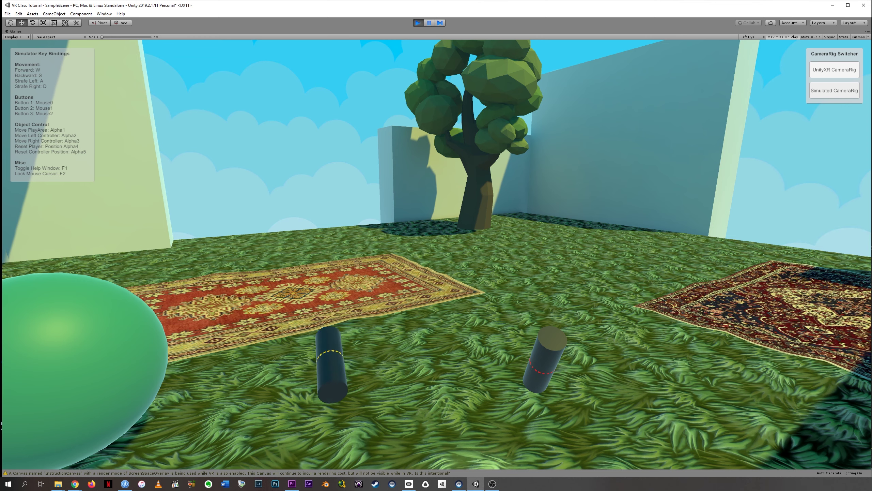
pyautogui.moveTo(437, 254)
pyautogui.mouseDown()
pyautogui.moveTo(416, 259)
pyautogui.moveTo(446, 256)
pyautogui.moveTo(434, 250)
pyautogui.moveTo(426, 259)
pyautogui.moveTo(441, 257)
pyautogui.mouseUp()
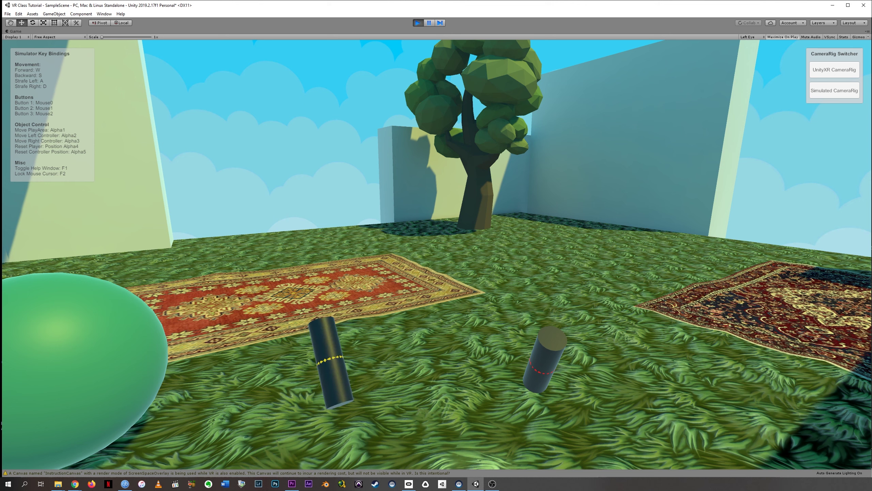
pyautogui.moveTo(437, 255); pyautogui.dragTo(440, 253)
pyautogui.click(437, 254)
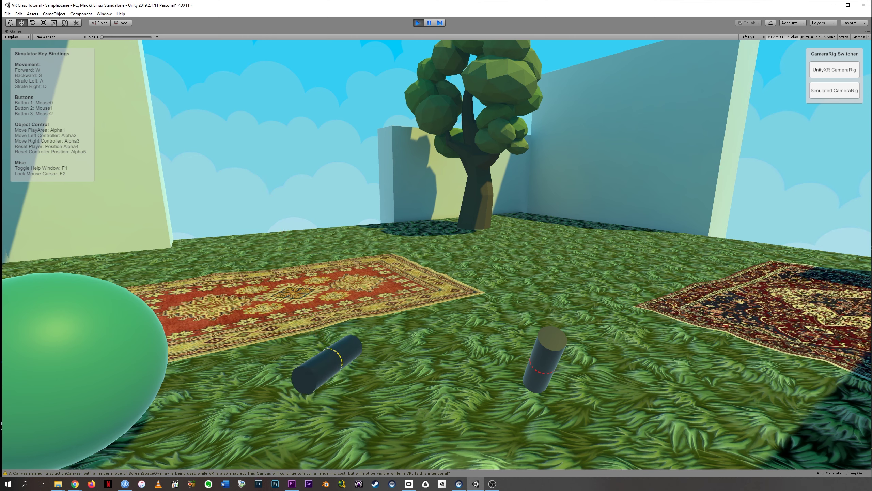
pyautogui.click(440, 254)
pyautogui.moveTo(439, 253)
pyautogui.mouseDown()
pyautogui.moveTo(412, 247)
pyautogui.moveTo(434, 254)
pyautogui.mouseUp()
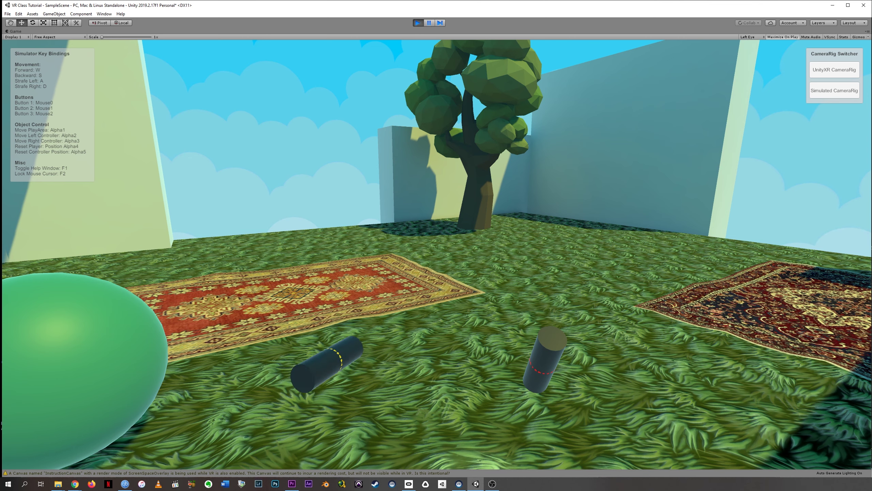
pyautogui.moveTo(250, 225)
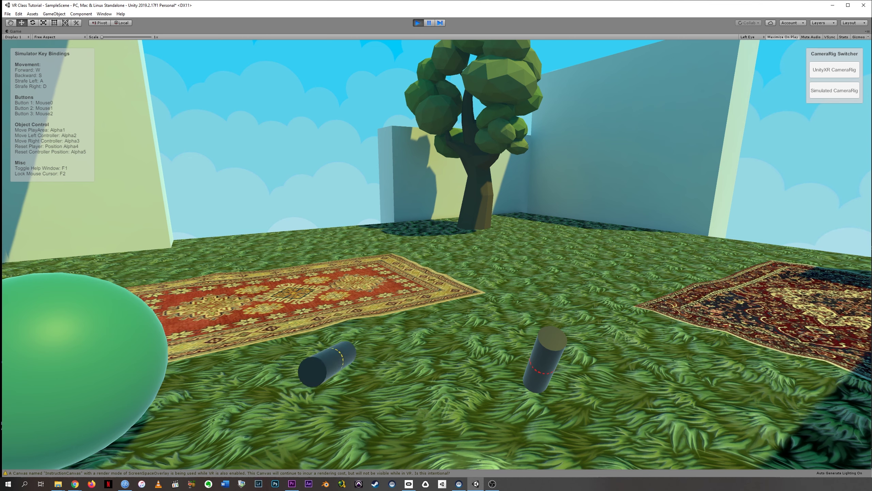
pyautogui.click(436, 254)
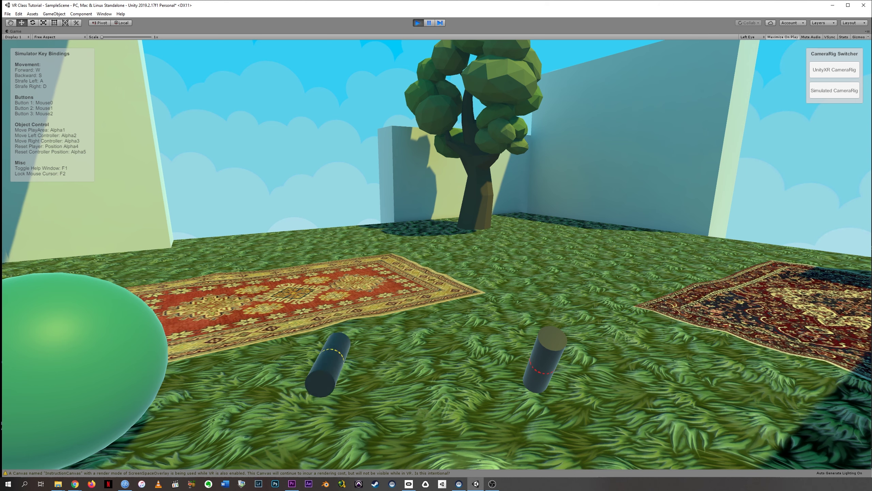
pyautogui.click(437, 253)
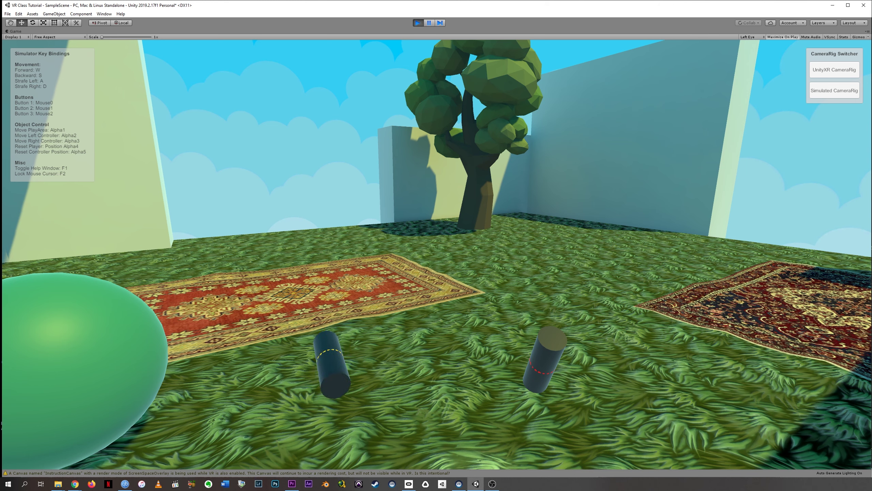
pyautogui.click(436, 253)
pyautogui.click(436, 253)
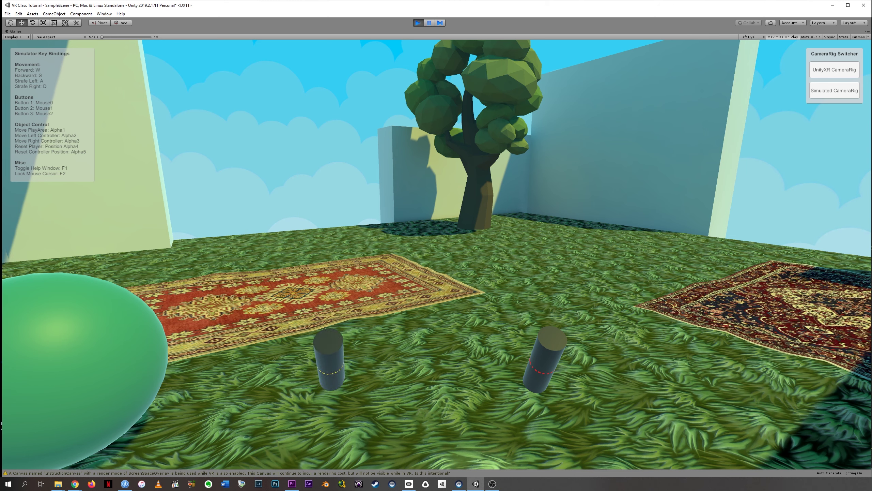
pyautogui.click(436, 254)
pyautogui.click(436, 254)
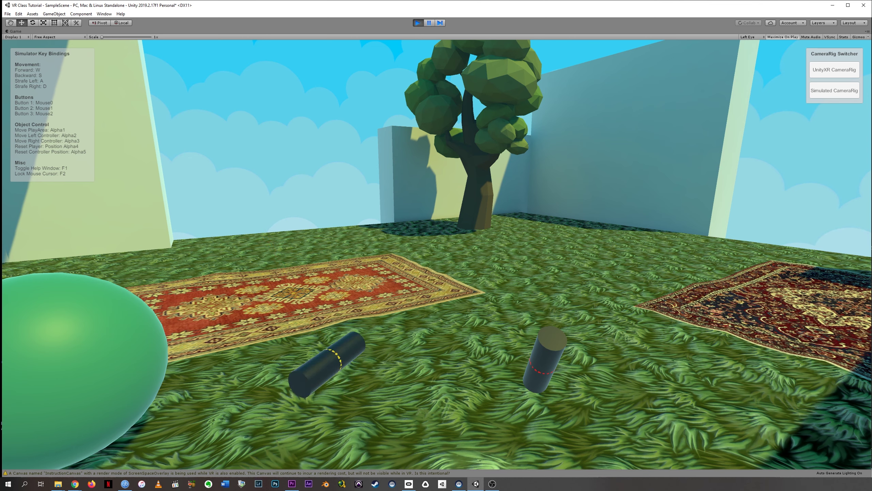
pyautogui.click(436, 254)
pyautogui.click(436, 253)
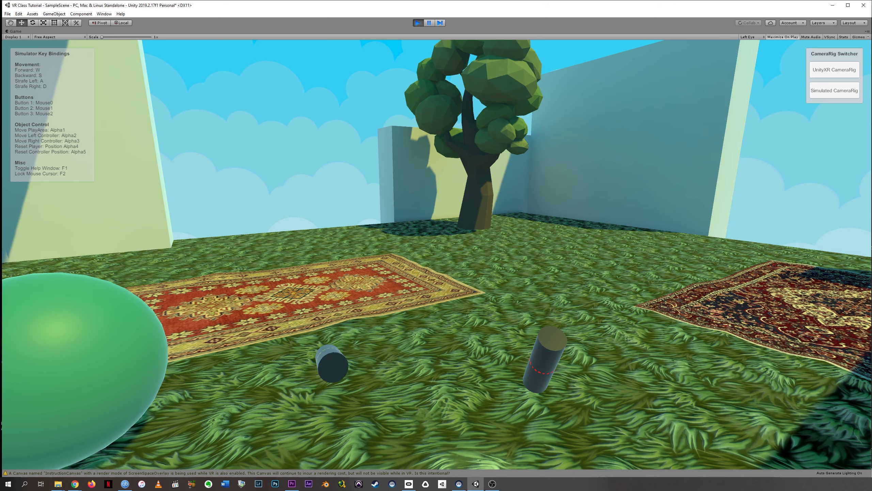
pyautogui.middleClick(436, 245)
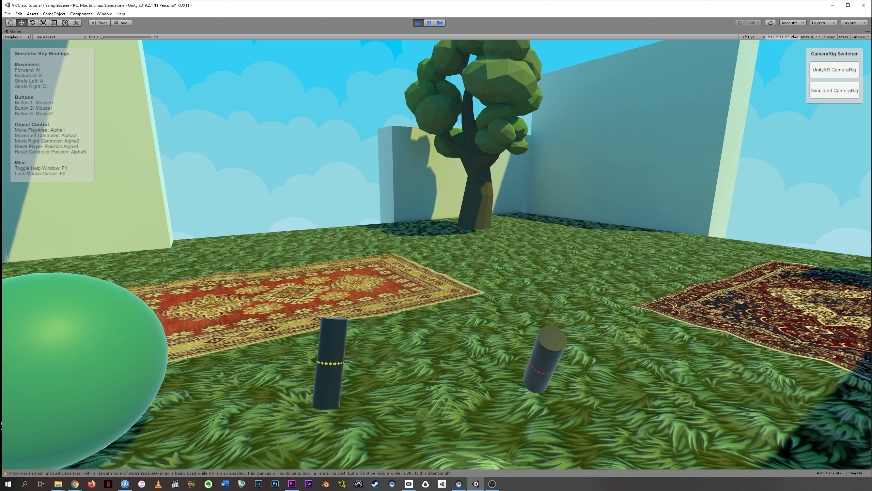
pyautogui.click(419, 23)
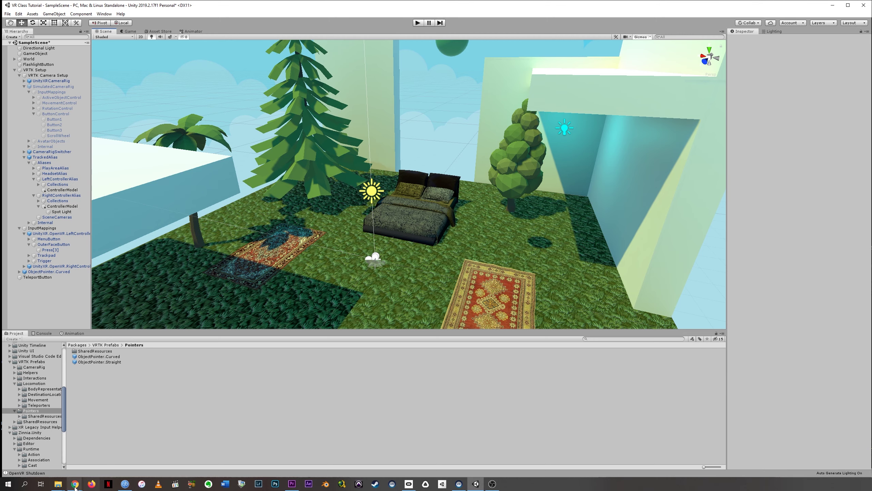
# - Switch to Chrome and go to the Done section of the VRTK guide on adding a curved pointer
pyautogui.moveTo(74, 487)
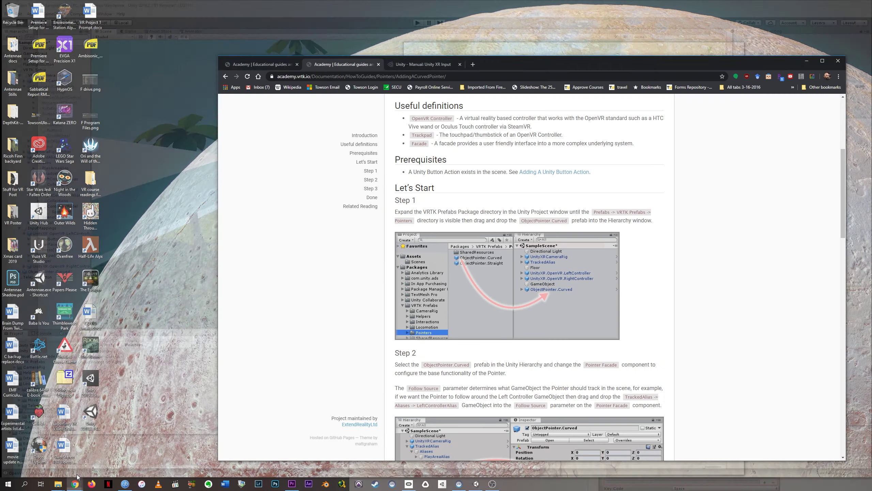
pyautogui.click(69, 471)
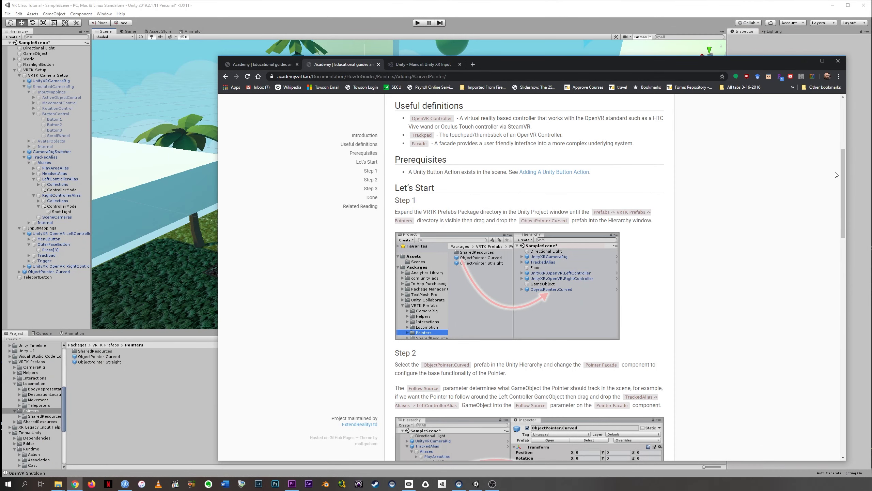
pyautogui.moveTo(843, 162); pyautogui.dragTo(840, 338)
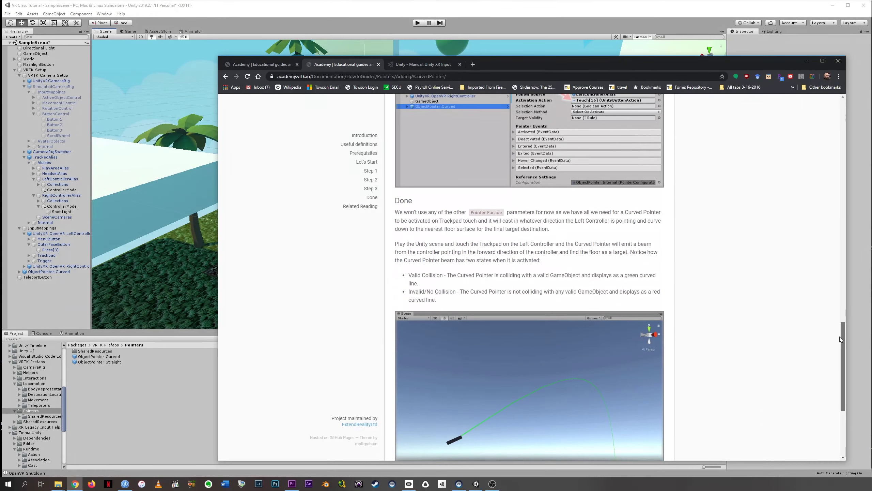
# - Open the Adding A Teleporter guide from the Locomotion section of the VRTK How-to Guides and go to its introduction
pyautogui.moveTo(841, 337); pyautogui.dragTo(853, 103)
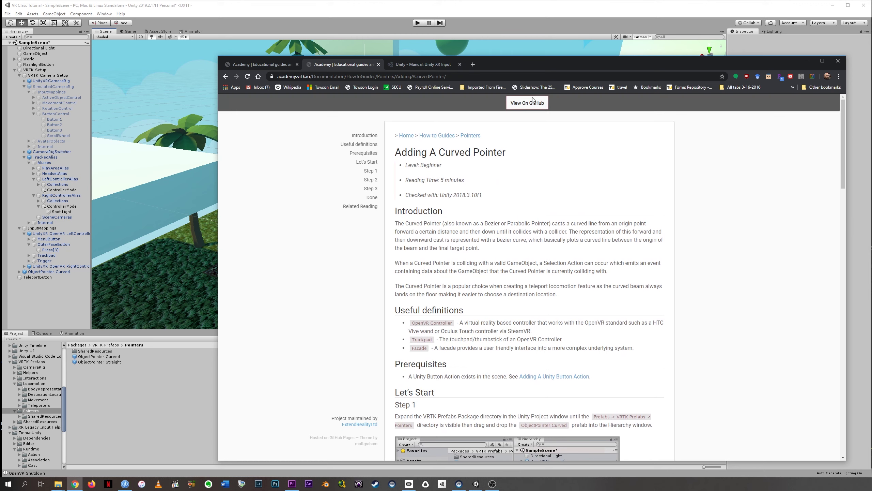
pyautogui.click(225, 77)
pyautogui.click(226, 77)
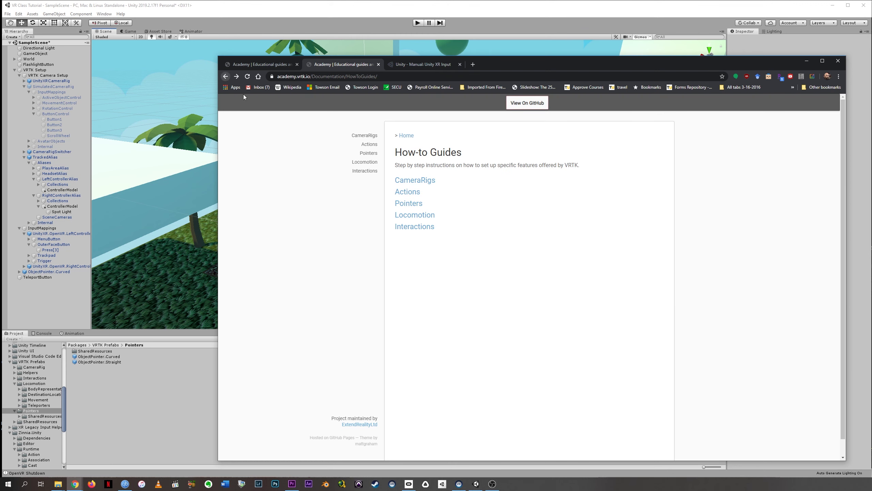
pyautogui.click(416, 216)
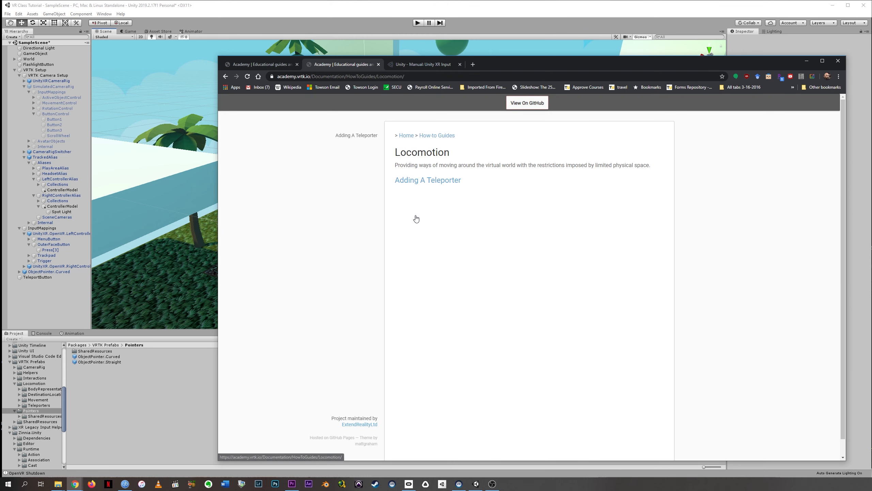
pyautogui.click(432, 183)
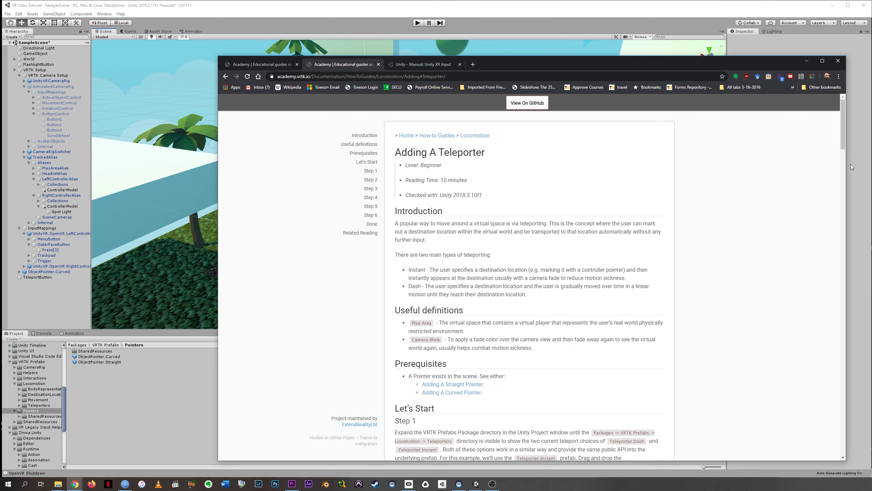
pyautogui.moveTo(846, 131); pyautogui.dragTo(841, 142)
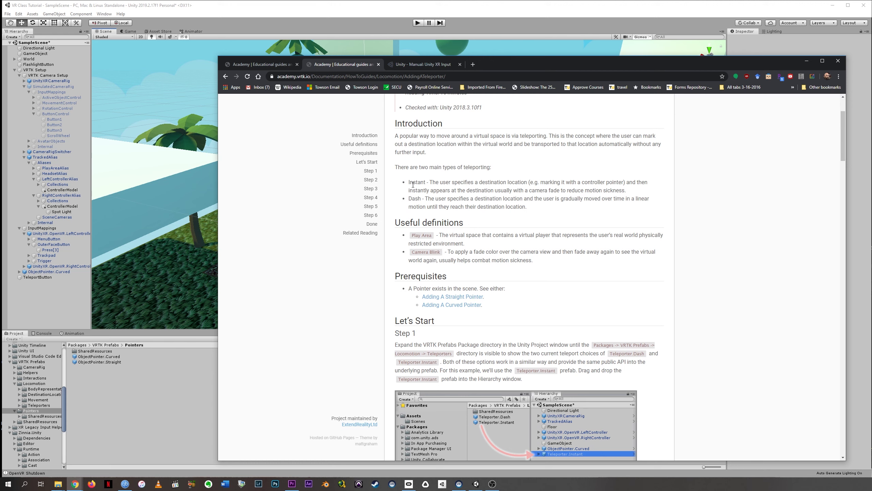
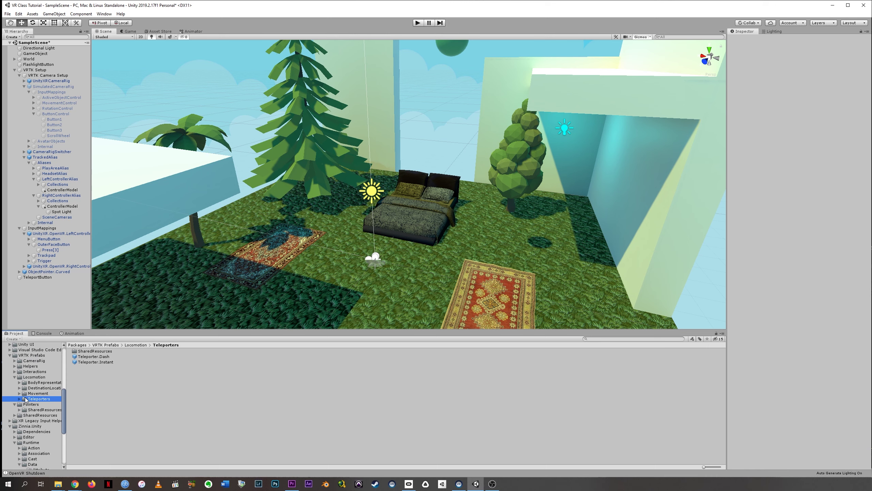
# - Add the Teleporter.Dash prefab from the Teleporters folder to the scene hierarchy
pyautogui.click(76, 359)
pyautogui.moveTo(75, 356)
pyautogui.mouseDown()
pyautogui.moveTo(38, 237)
pyautogui.moveTo(38, 181)
pyautogui.moveTo(39, 209)
pyautogui.moveTo(5, 267)
pyautogui.moveTo(12, 280)
pyautogui.moveTo(16, 82)
pyautogui.moveTo(37, 78)
pyautogui.mouseUp()
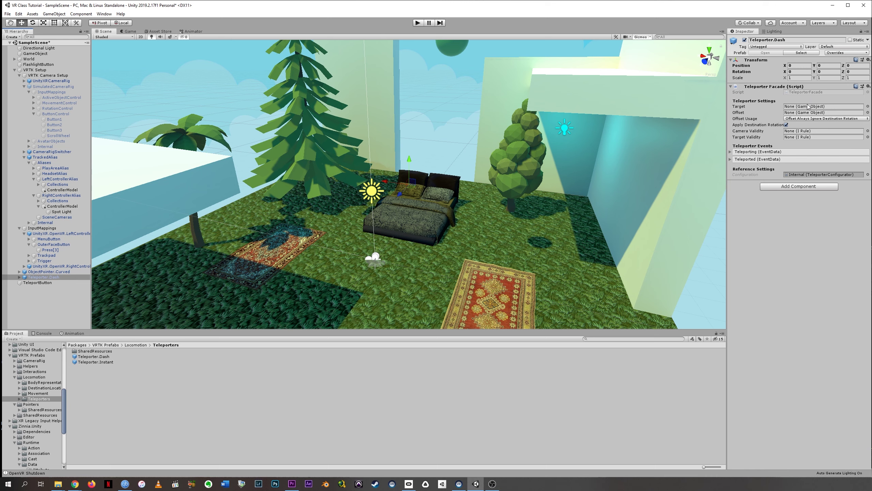
# - Assign PlayAreaAlias as the Target and HeadsetAlias as the Offset of Teleporter.Dash, using the objects under TrackedAlias
pyautogui.moveTo(740, 109)
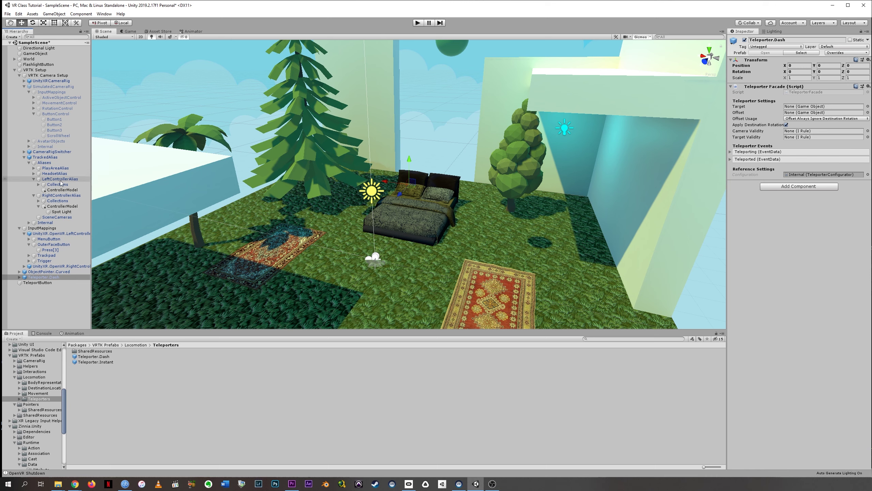
pyautogui.click(25, 157)
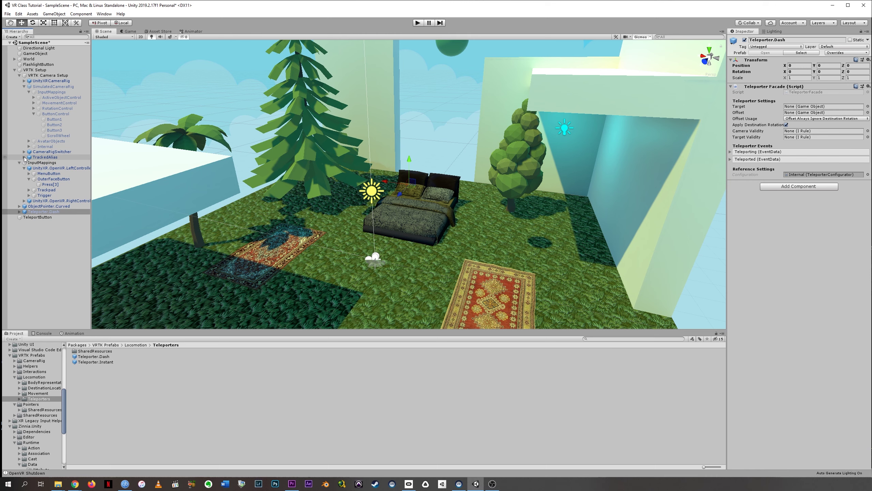
pyautogui.click(24, 158)
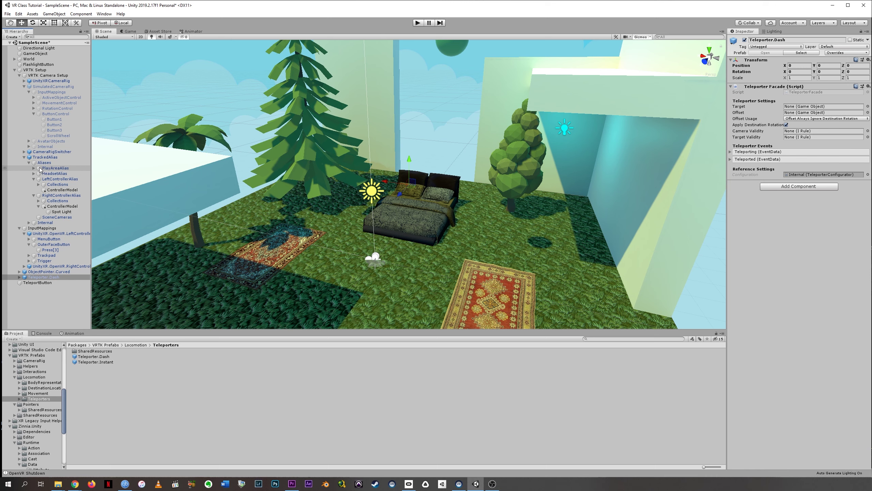
pyautogui.click(40, 169)
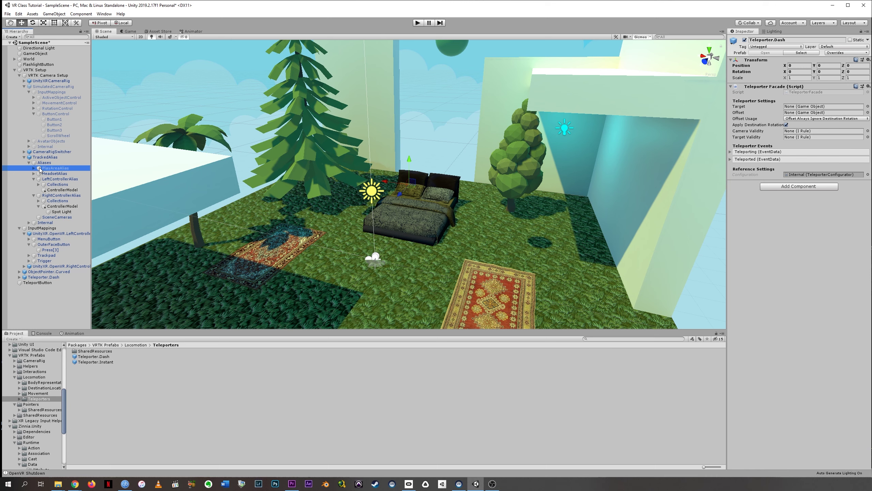
pyautogui.moveTo(40, 168); pyautogui.dragTo(797, 107)
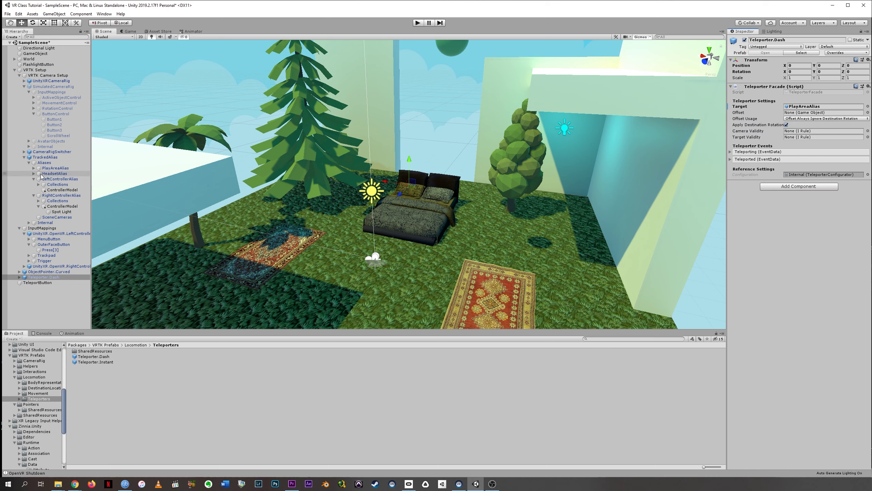
pyautogui.moveTo(41, 176); pyautogui.dragTo(804, 114)
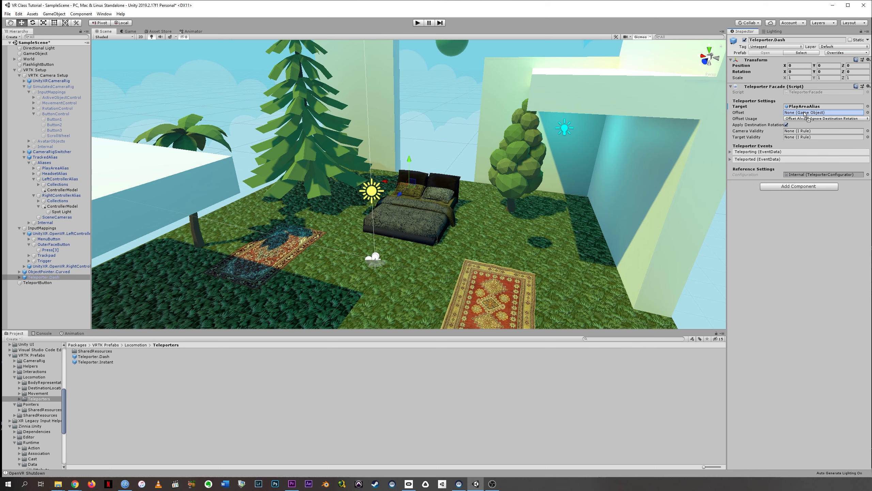
pyautogui.moveTo(804, 115); pyautogui.dragTo(804, 114)
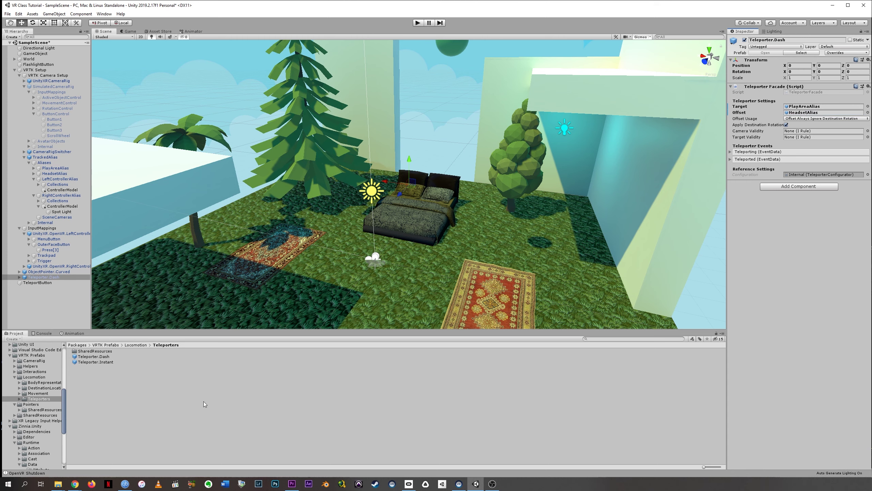
# - Switch to Chrome and review the teleporter guide's instructions on target, offset and camera validity through Step 4
pyautogui.moveTo(75, 484)
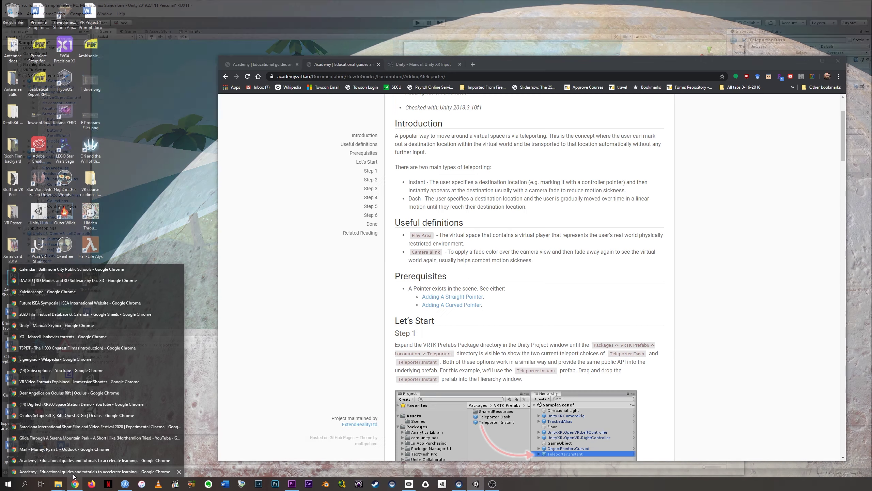
pyautogui.click(74, 472)
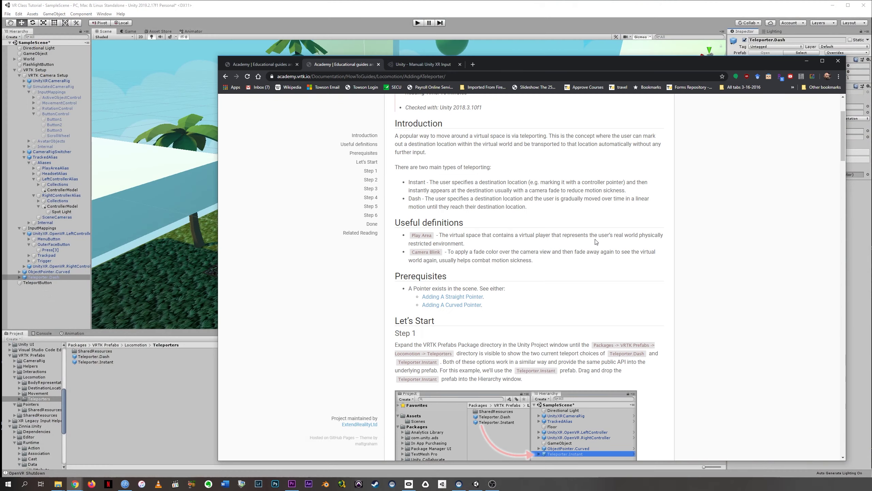
pyautogui.moveTo(843, 134); pyautogui.dragTo(839, 216)
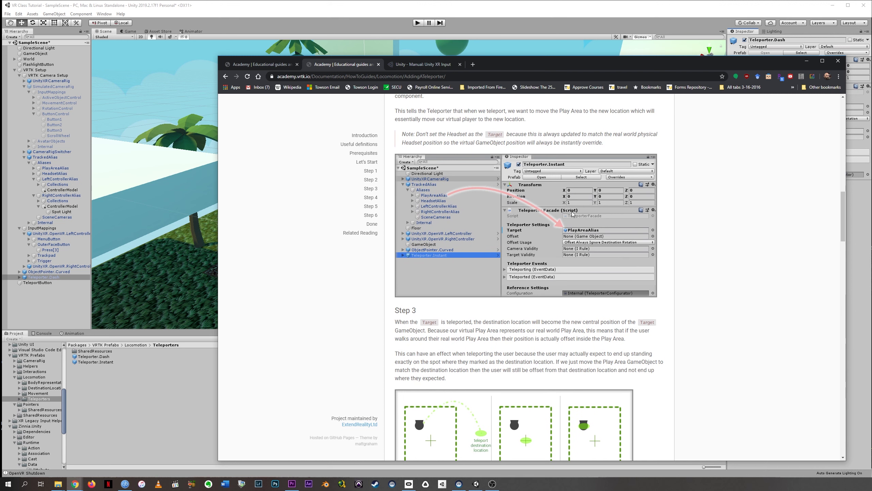
pyautogui.moveTo(844, 205); pyautogui.dragTo(845, 236)
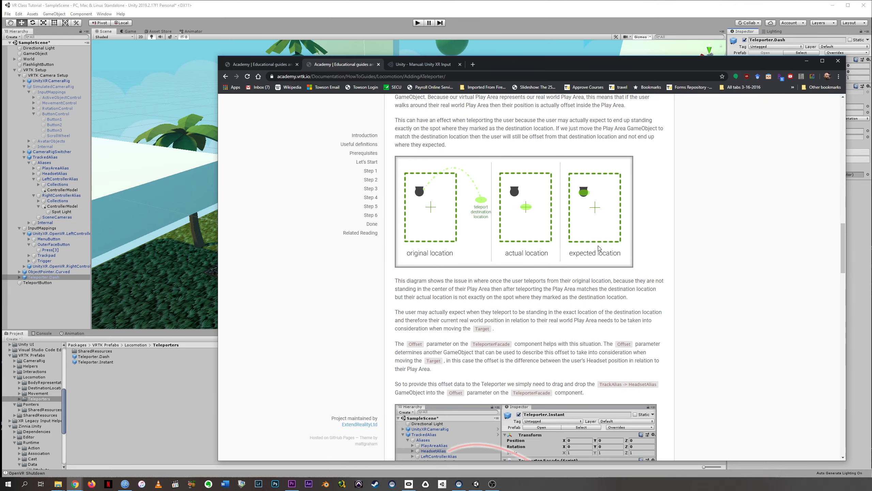
pyautogui.moveTo(845, 237); pyautogui.dragTo(844, 254)
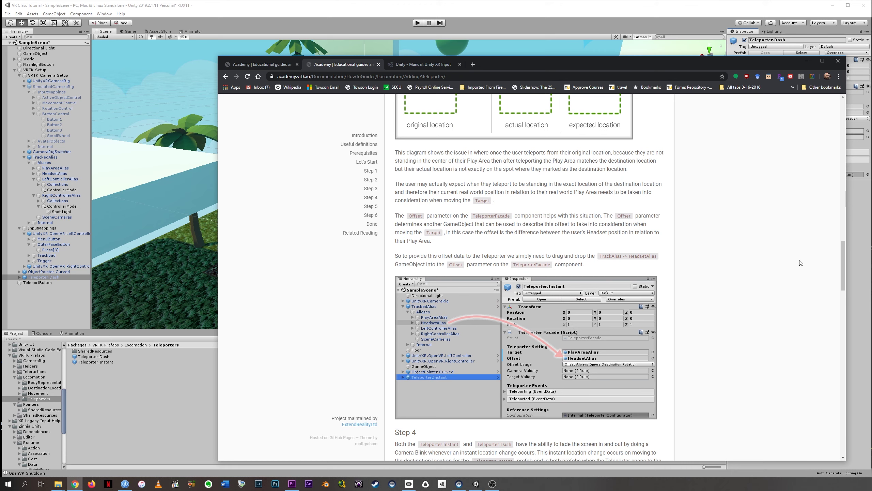
pyautogui.moveTo(842, 247); pyautogui.dragTo(843, 284)
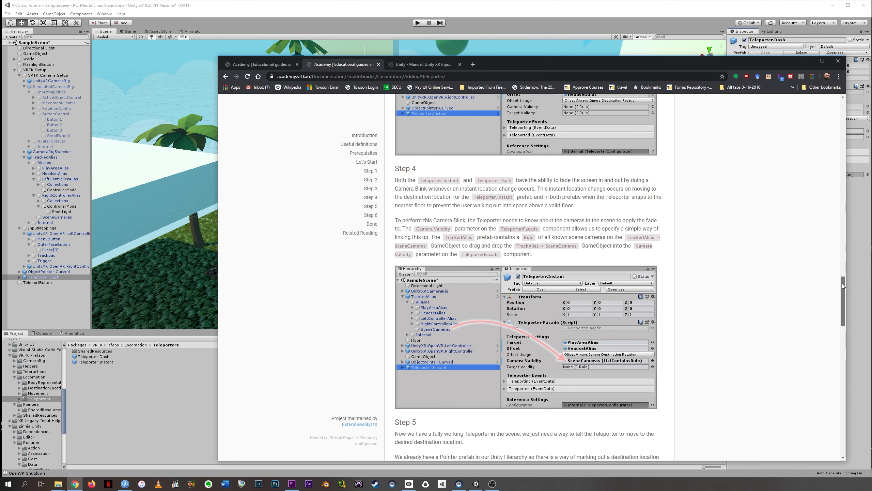
pyautogui.moveTo(842, 285); pyautogui.dragTo(842, 287)
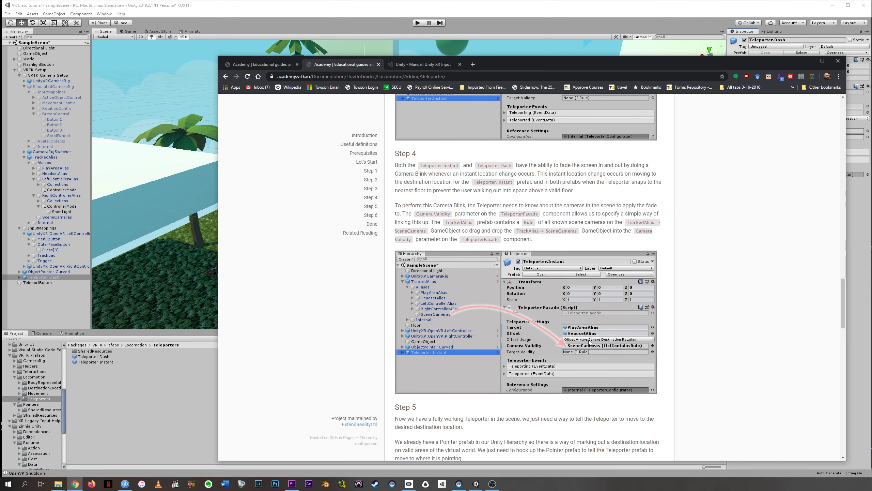
# - Switch back to Unity and assign SceneCameras from TrackedAlias to Teleporter.Dash's Camera Validity
pyautogui.click(645, 11)
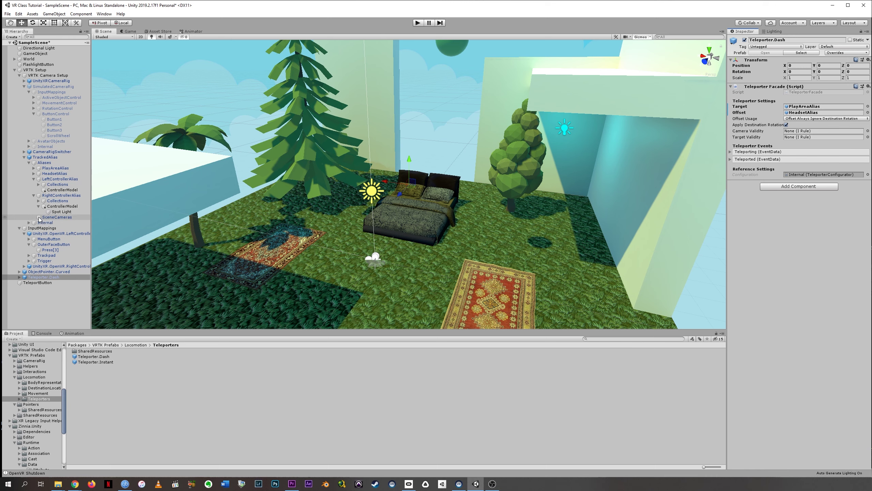
pyautogui.moveTo(39, 218); pyautogui.dragTo(799, 132)
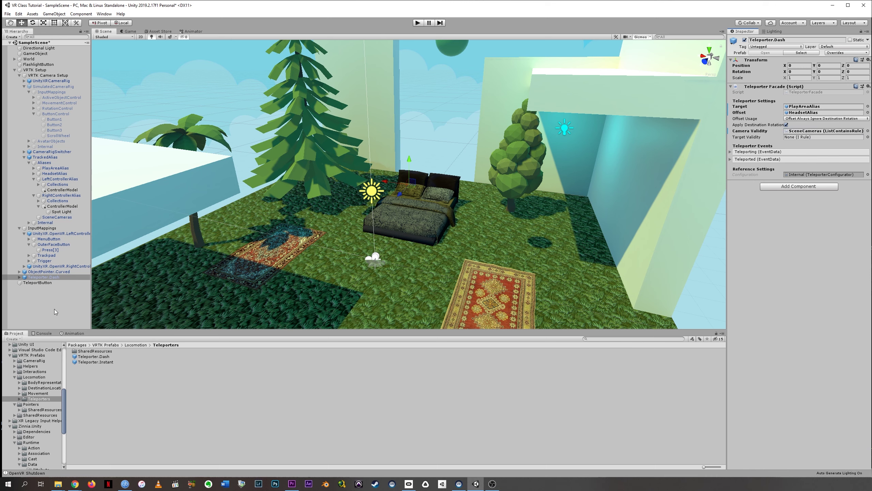
# - Assign TeleportButton as the Selection Action of ObjectPointer.Curved and set its Selection Method to Select On Deactivate
pyautogui.click(58, 273)
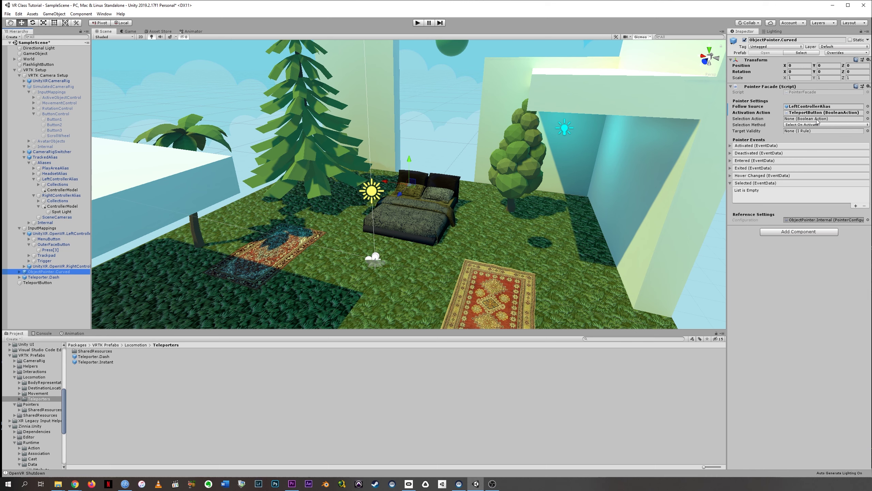
pyautogui.click(21, 283)
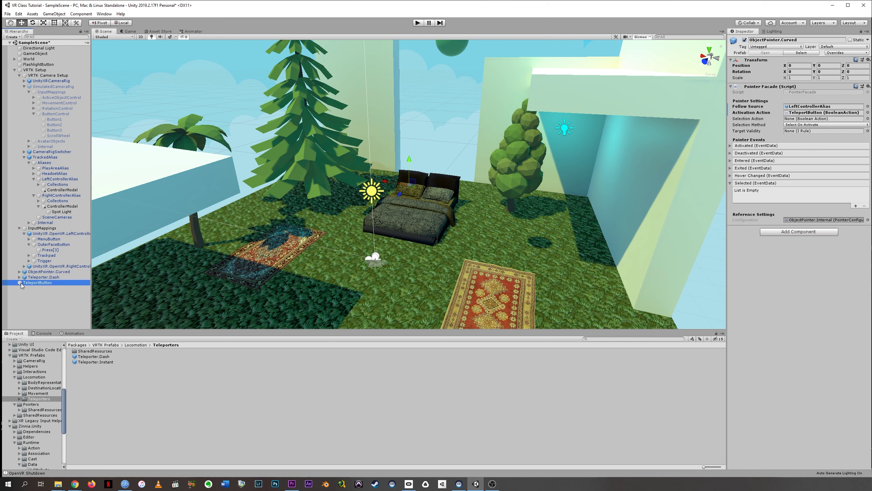
pyautogui.moveTo(20, 283); pyautogui.dragTo(795, 120)
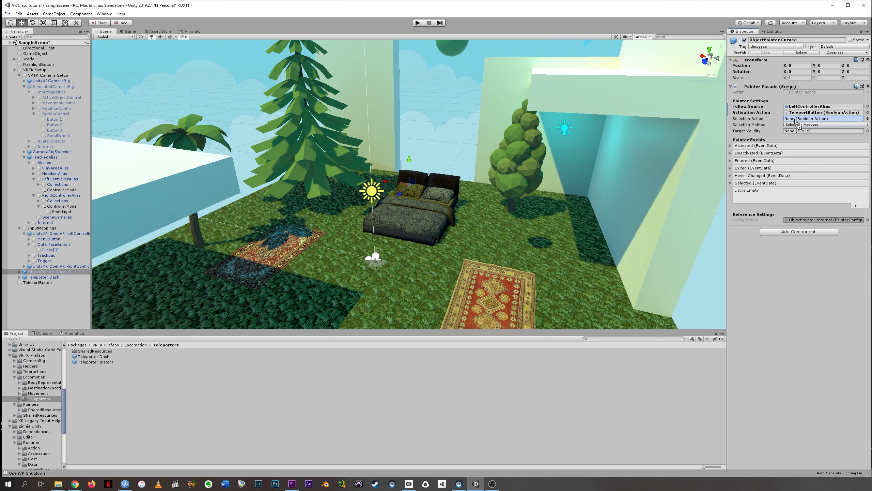
pyautogui.moveTo(796, 120); pyautogui.dragTo(795, 121)
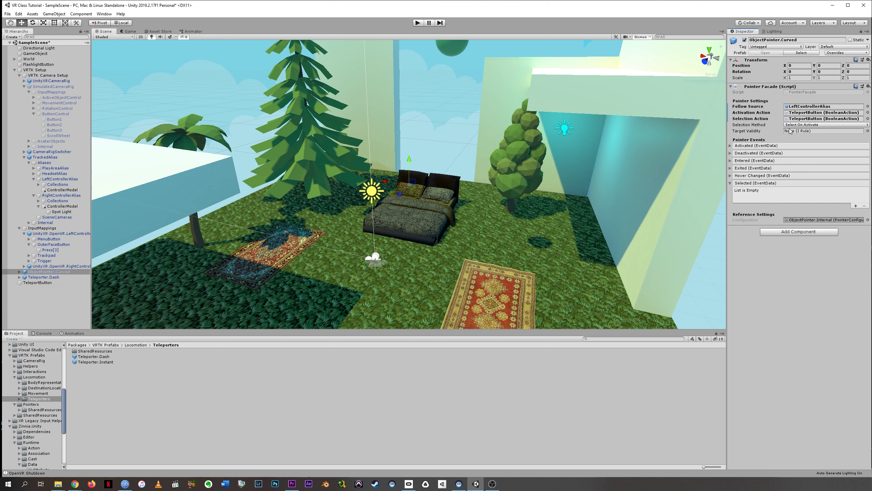
pyautogui.click(795, 125)
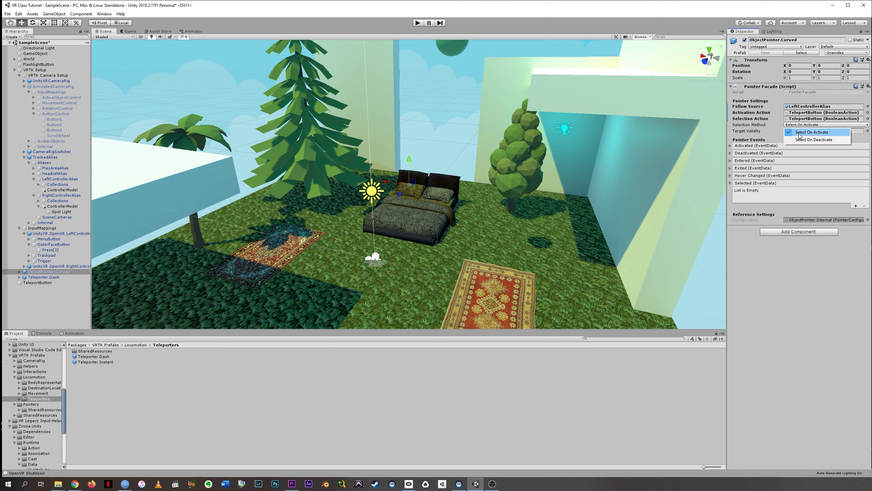
pyautogui.click(800, 139)
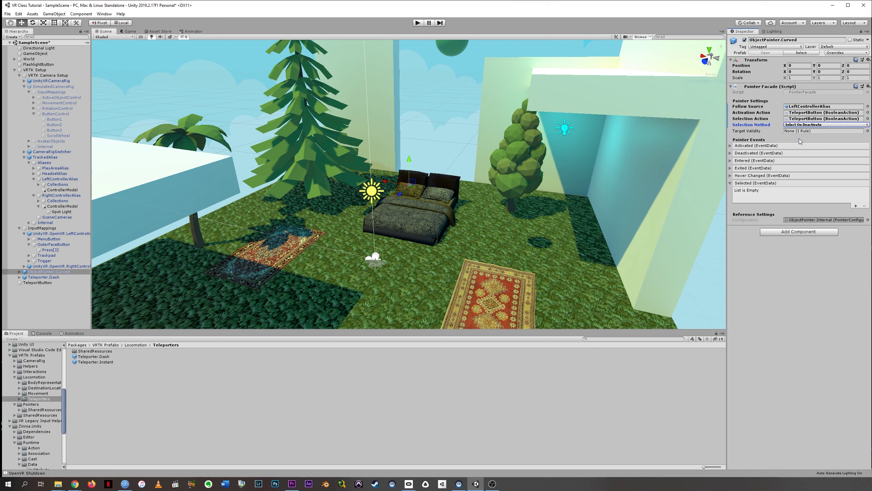
# - Review TeleportButton's Boolean Action sources and the Selection Method options of ObjectPointer.Curved
pyautogui.click(43, 283)
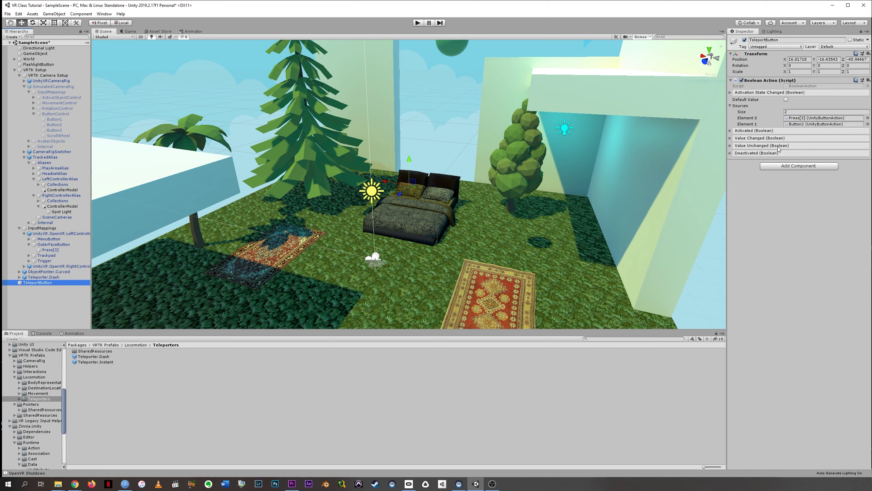
pyautogui.click(45, 273)
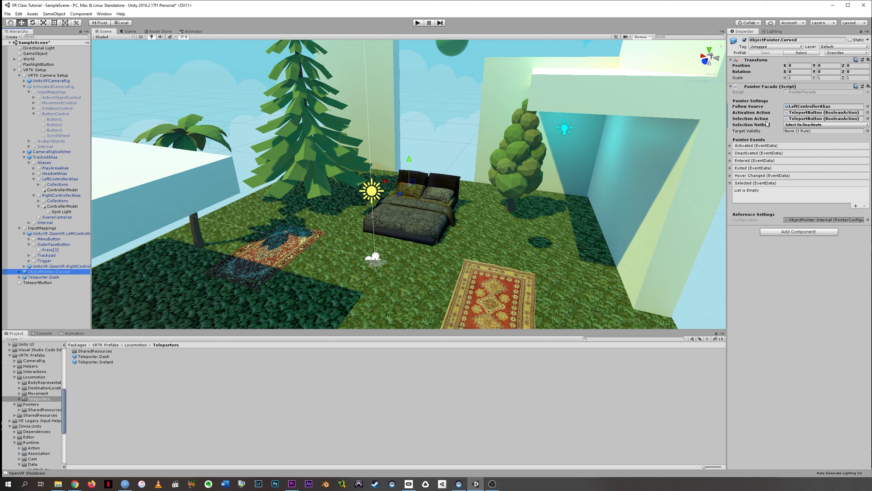
pyautogui.moveTo(756, 121)
pyautogui.click(805, 125)
pyautogui.click(805, 126)
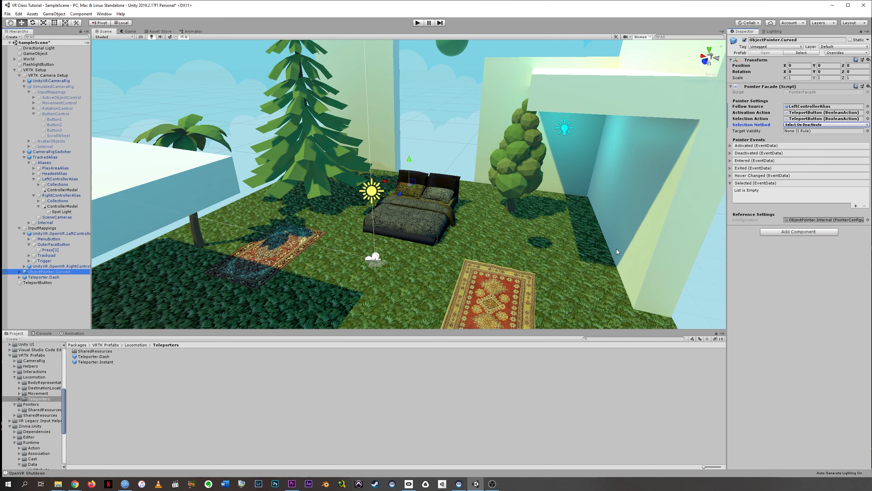
pyautogui.click(809, 125)
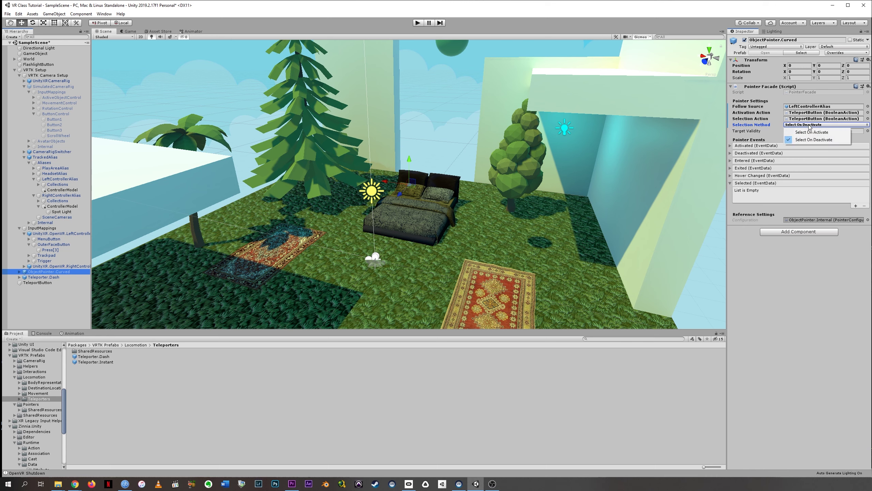
pyautogui.click(810, 126)
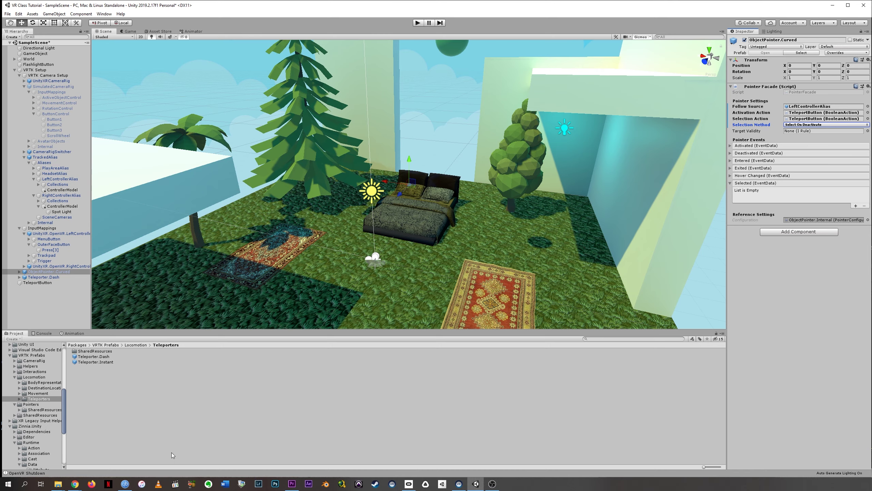
# - Switch to Chrome and review Step 5 of the teleporter guide on hooking the curved pointer's Selection Action up to the teleporter
pyautogui.moveTo(78, 481)
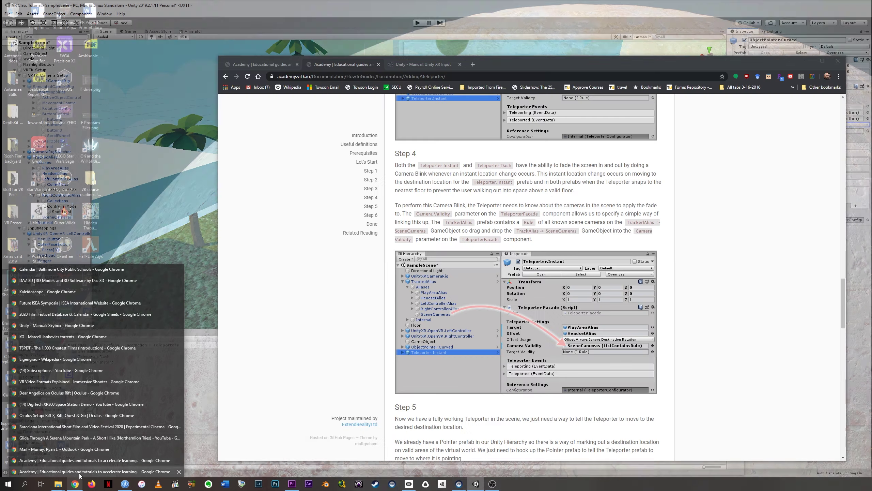
pyautogui.click(79, 472)
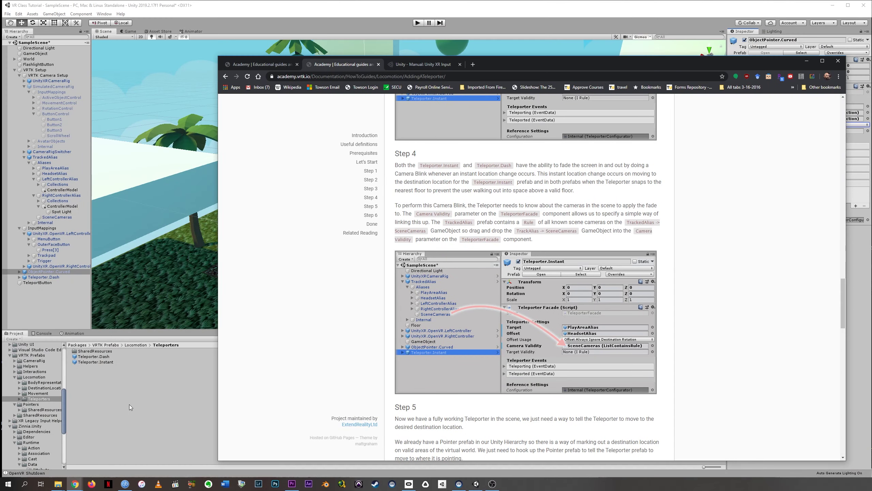
pyautogui.moveTo(841, 283); pyautogui.dragTo(848, 318)
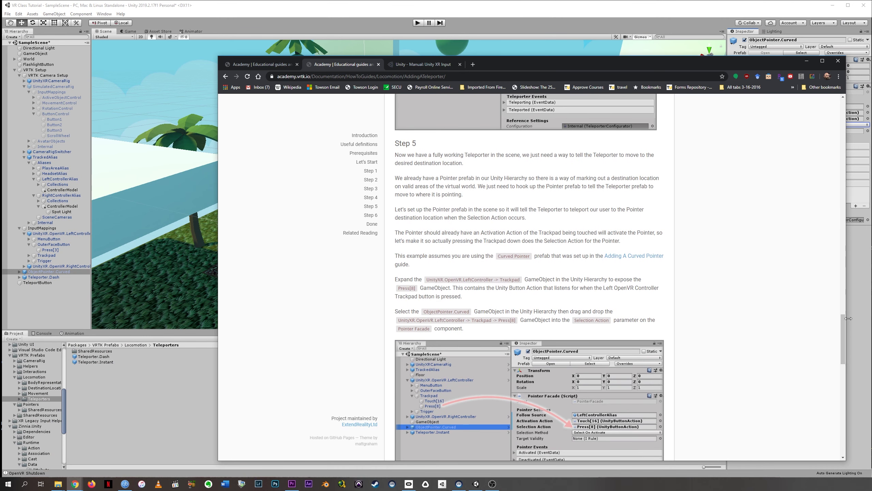
pyautogui.scroll(-2, 529, 231)
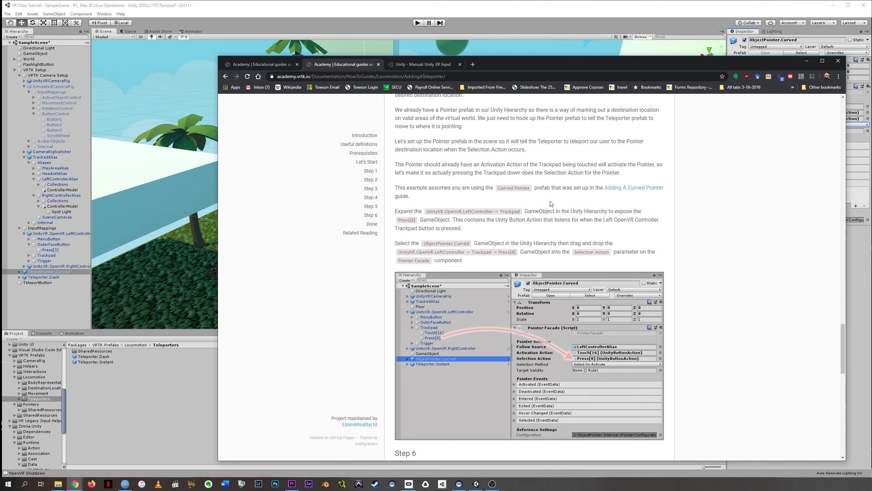
# - Switch back to Unity and add a Selected event to ObjectPointer.Curved that calls TeleporterFacade.Teleport on Teleporter.Dash
pyautogui.click(551, 13)
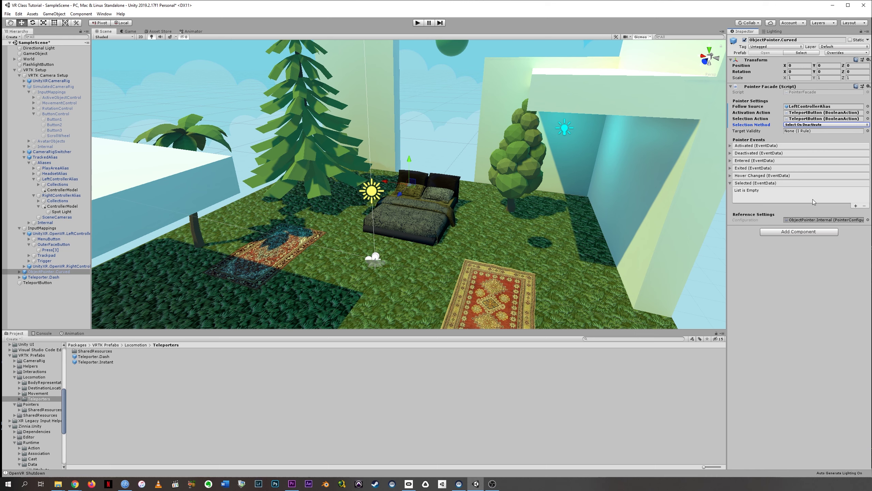
pyautogui.click(856, 206)
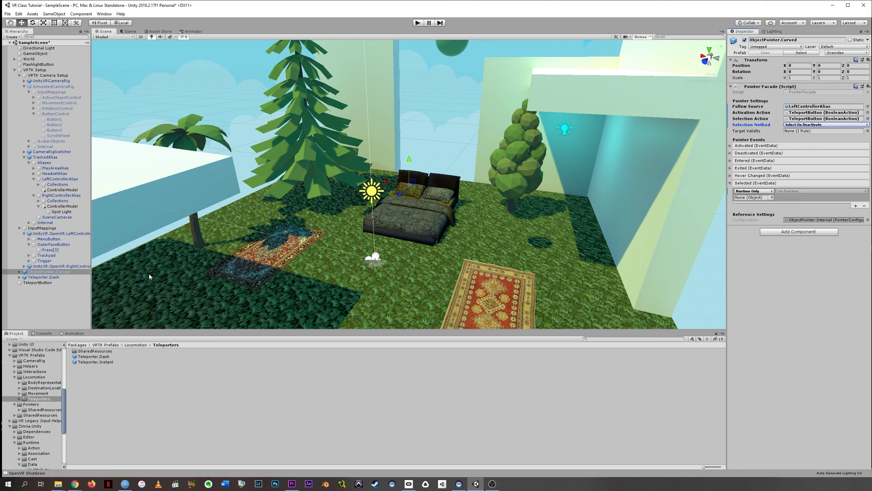
pyautogui.click(26, 277)
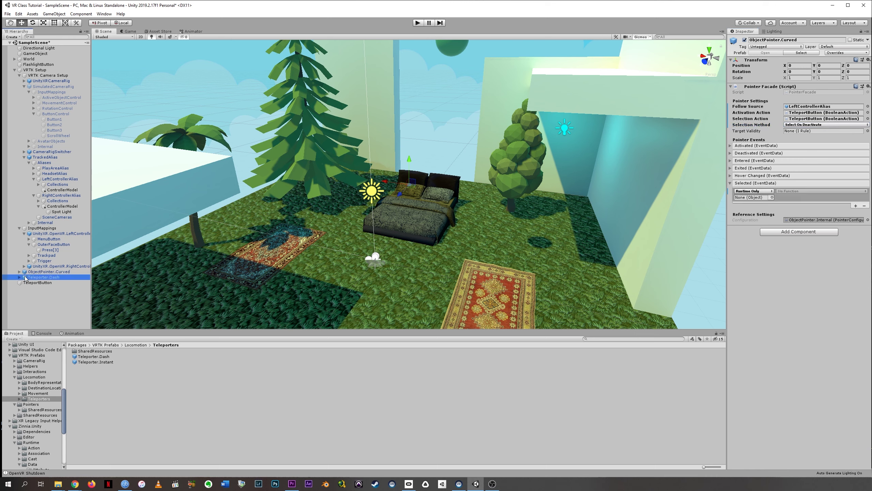
pyautogui.moveTo(26, 278); pyautogui.dragTo(747, 200)
pyautogui.click(786, 192)
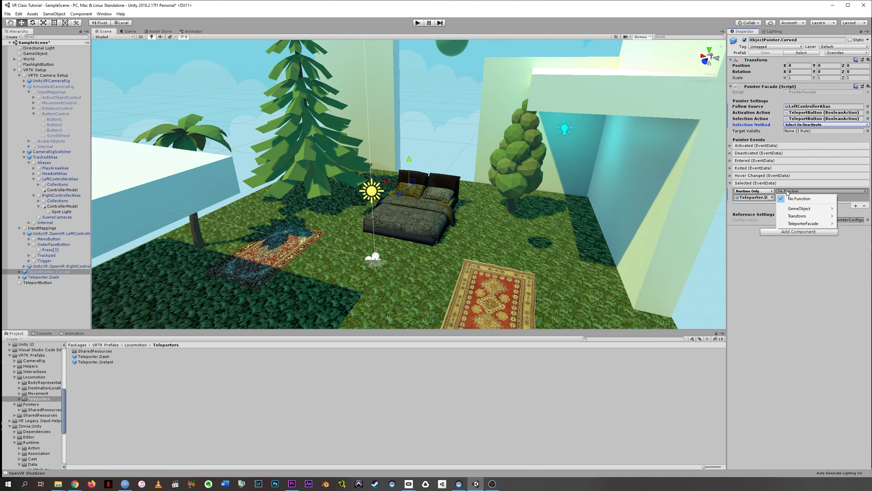
pyautogui.moveTo(795, 224)
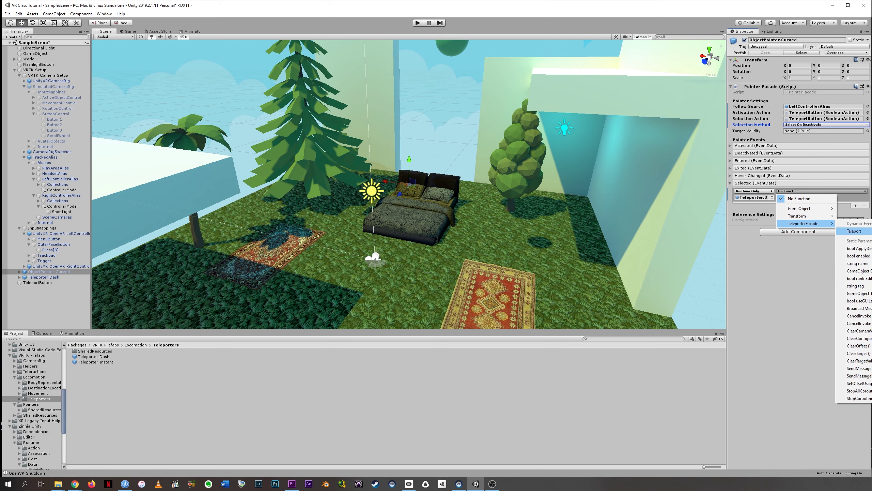
pyautogui.click(855, 231)
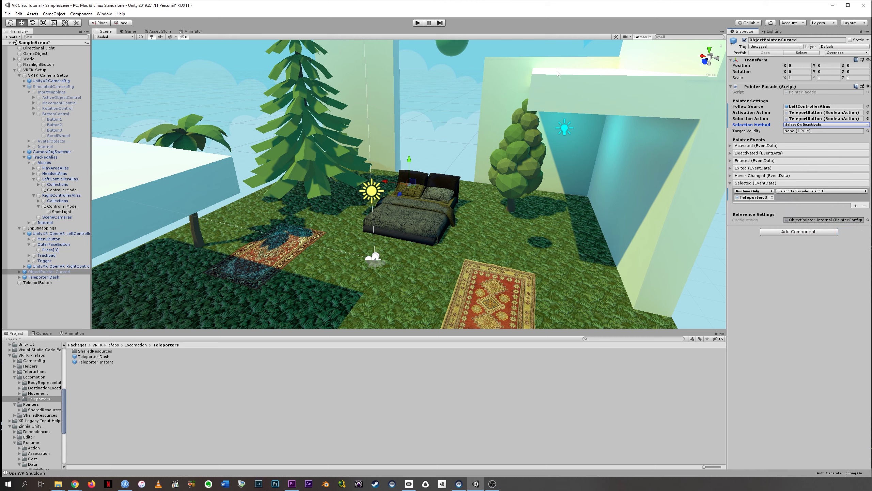
# - Run the scene in Play mode to test the teleport setup, and stop it
pyautogui.click(418, 23)
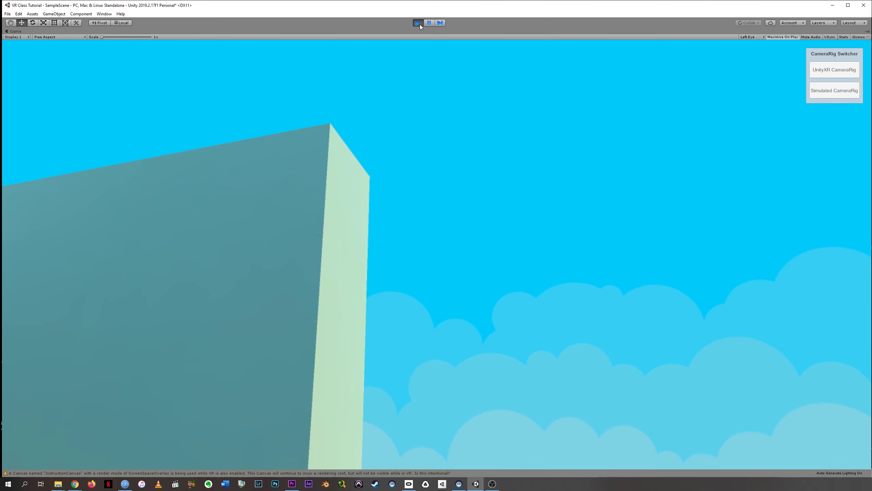
pyautogui.click(419, 23)
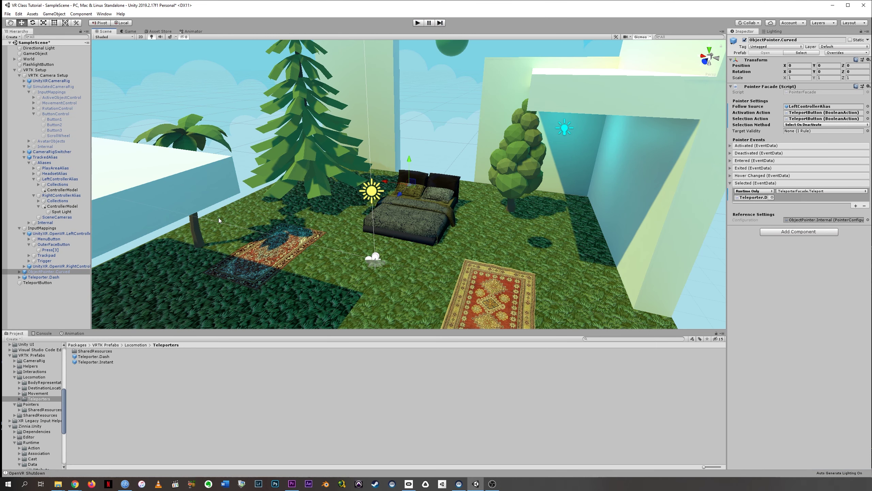
# - Set the Transition Duration of DashMovement, inside Teleporter.Dash's Internal object, to 0.15
pyautogui.click(24, 277)
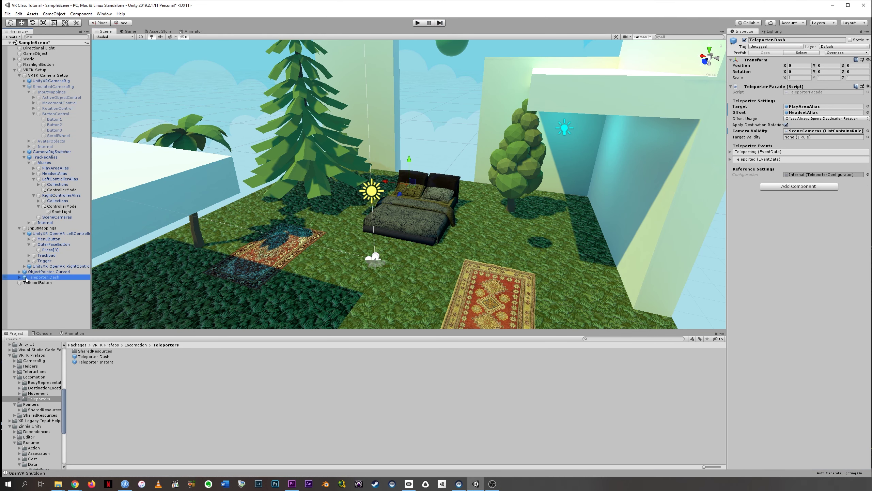
pyautogui.click(20, 277)
pyautogui.click(31, 282)
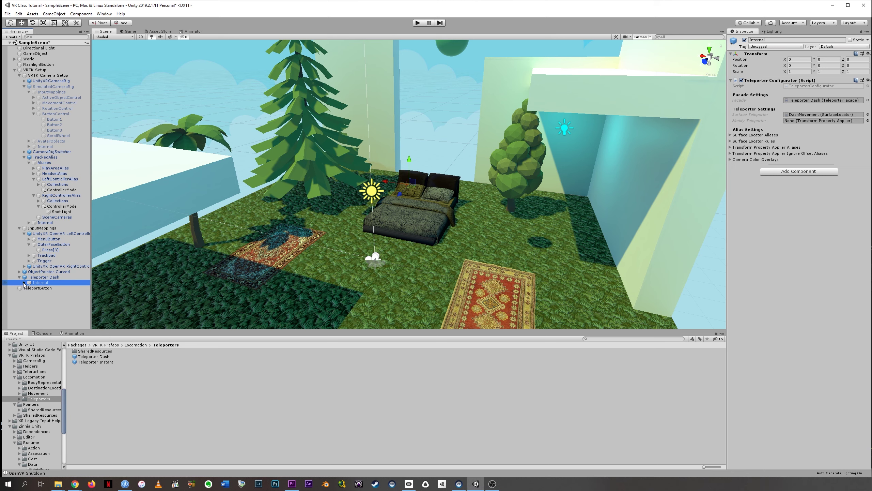
pyautogui.click(25, 283)
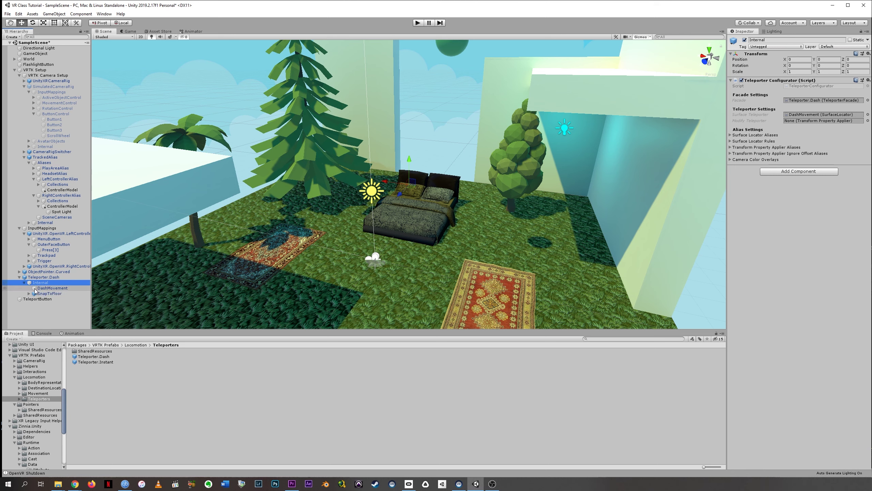
pyautogui.click(35, 288)
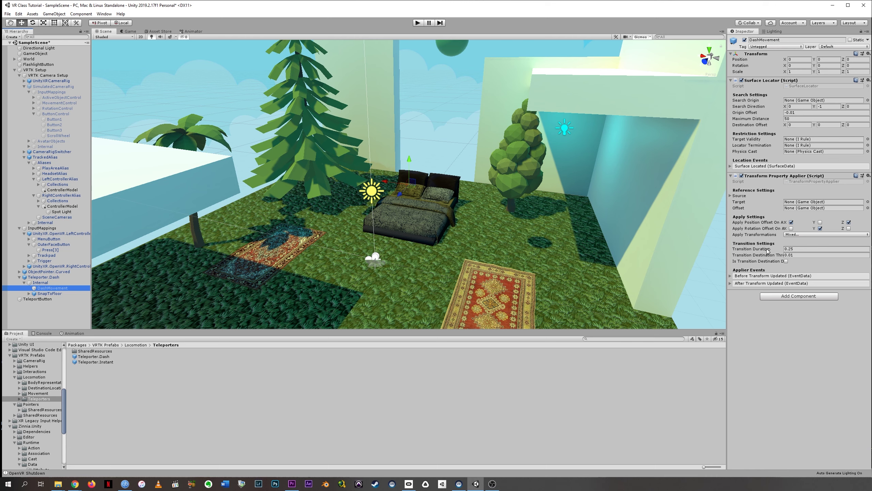
pyautogui.click(795, 250)
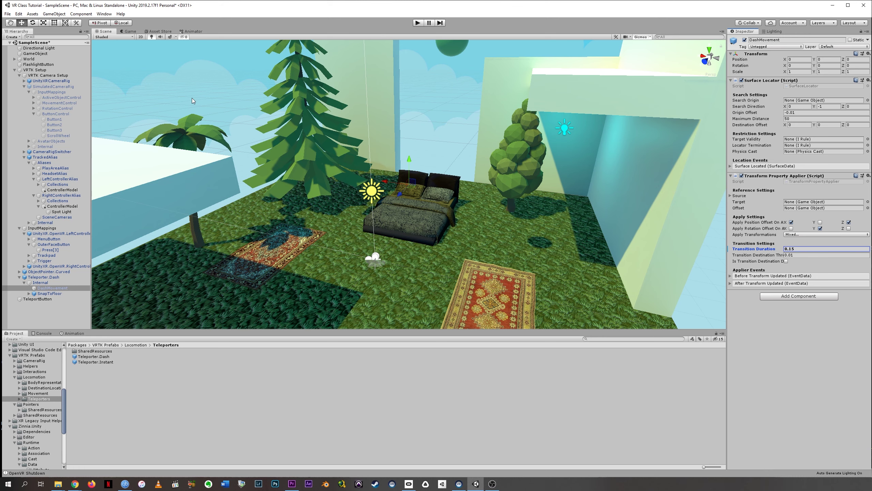
# - Run the scene, switch to the Simulated CameraRig, and move around the environment to test the teleporting
pyautogui.click(418, 23)
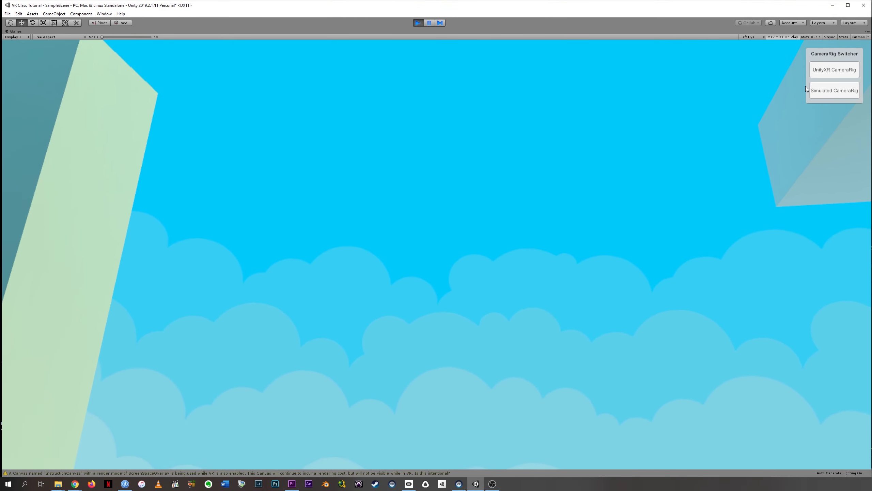
pyautogui.click(817, 90)
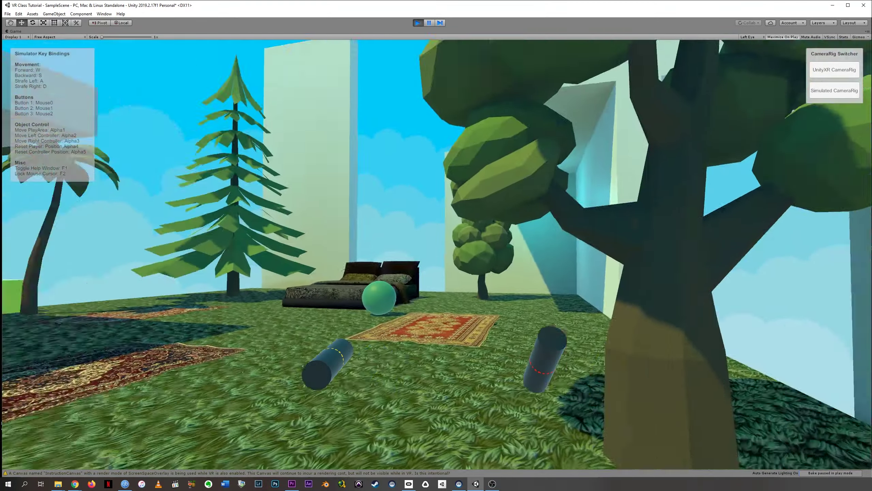
pyautogui.press('w')
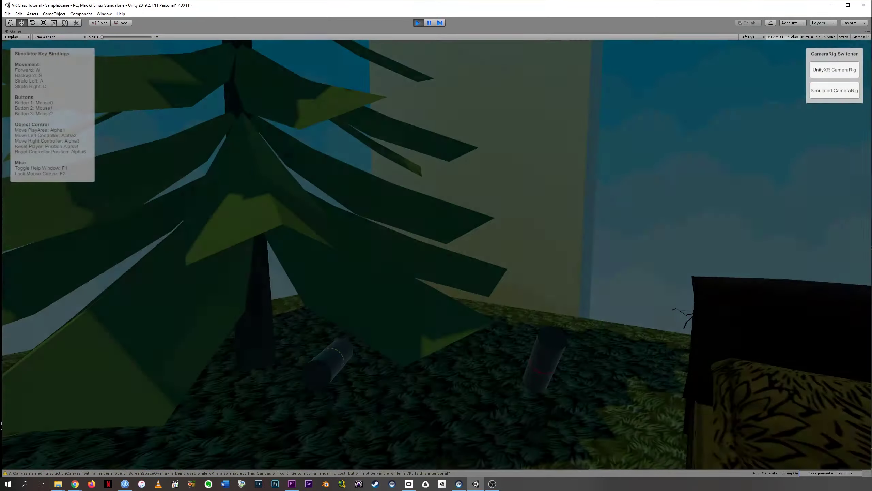
pyautogui.press('w')
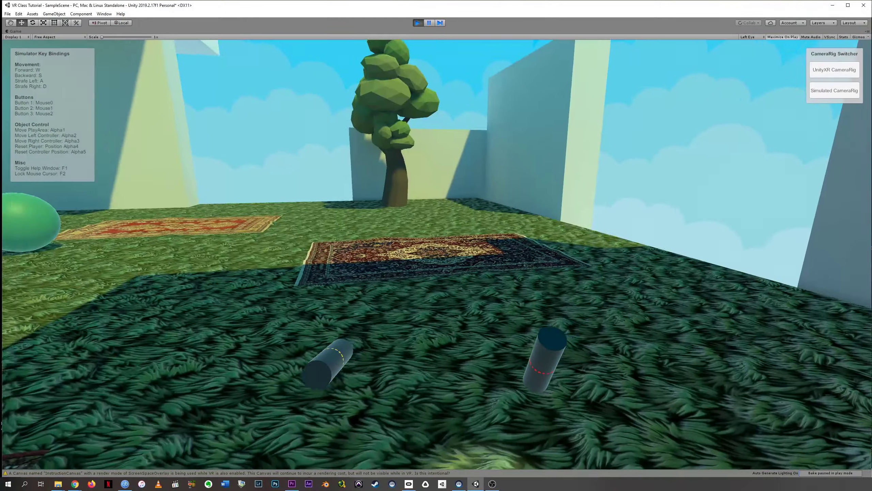
pyautogui.press('w')
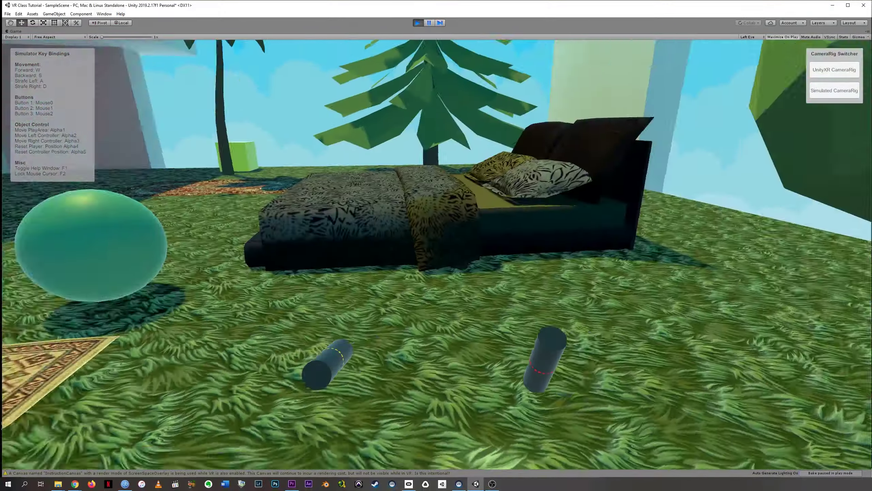
pyautogui.press('w')
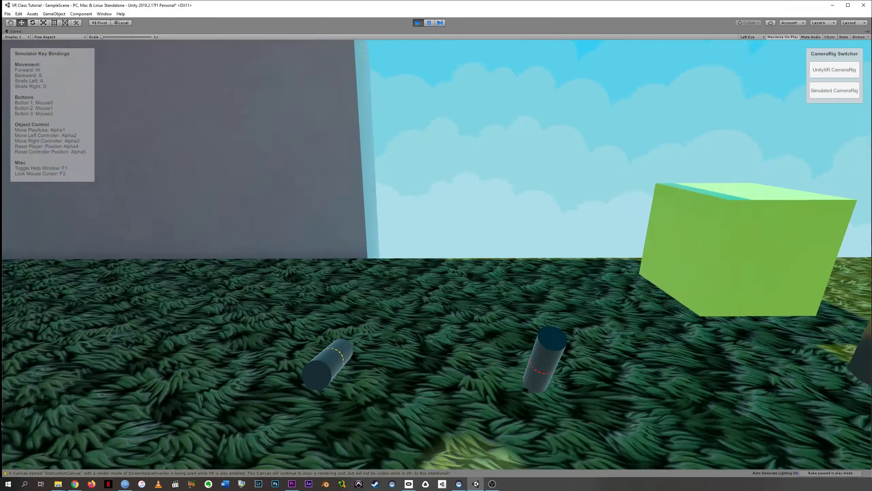
pyautogui.press('w')
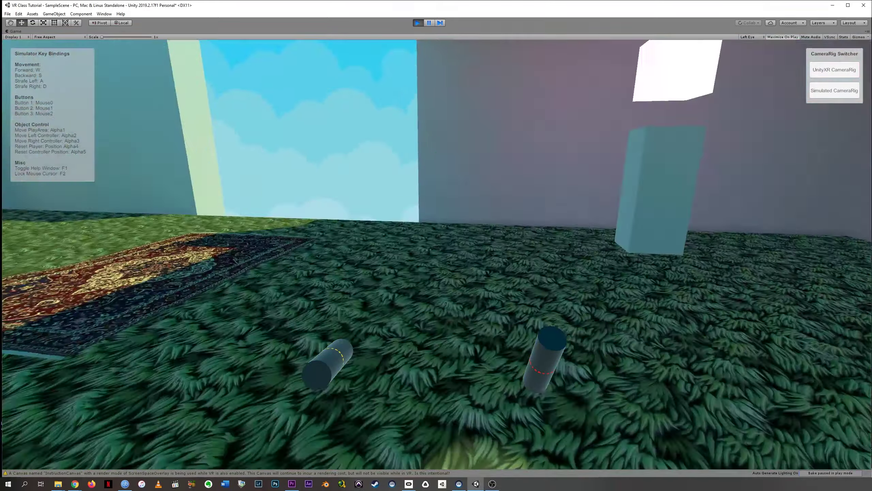
pyautogui.press('w')
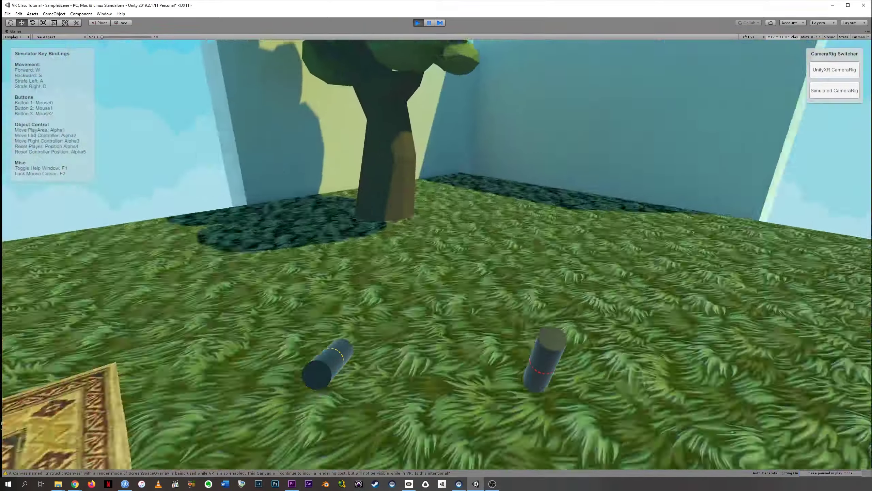
pyautogui.press('s')
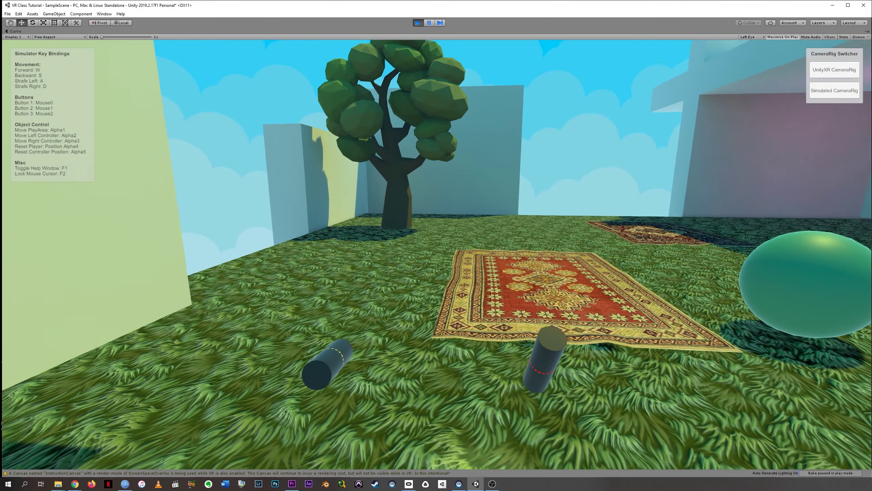
pyautogui.press('w')
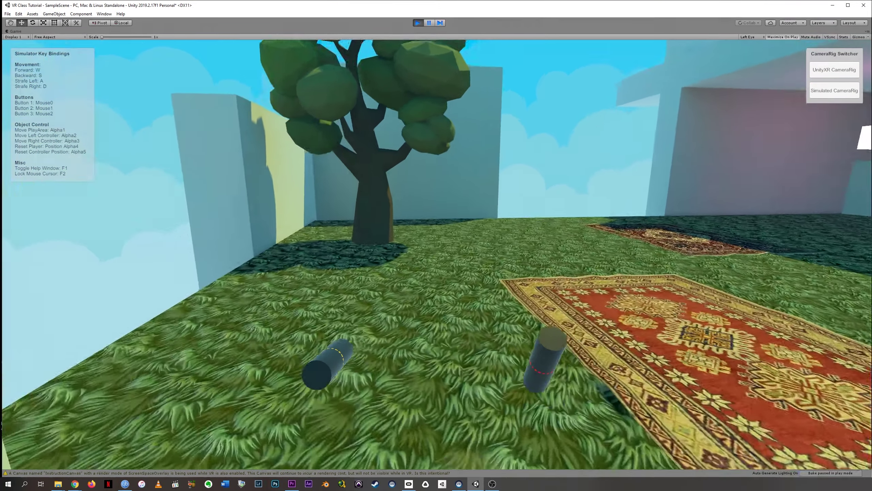
pyautogui.press('w')
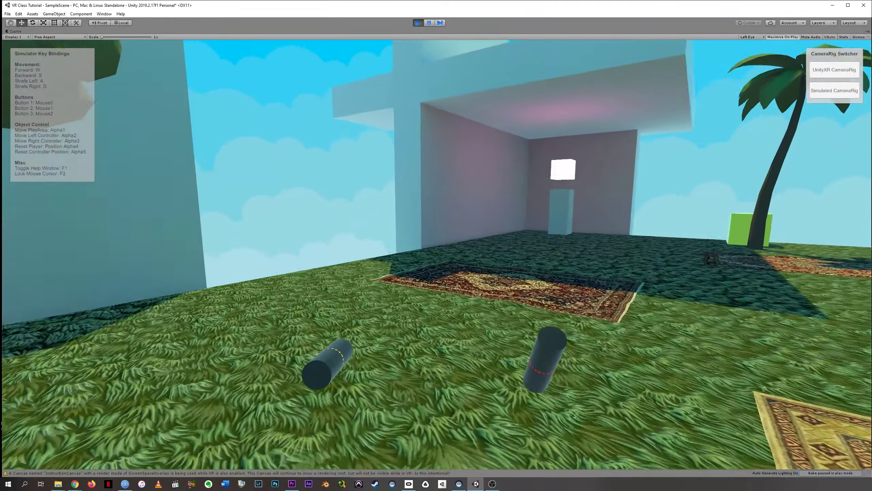
pyautogui.press('w')
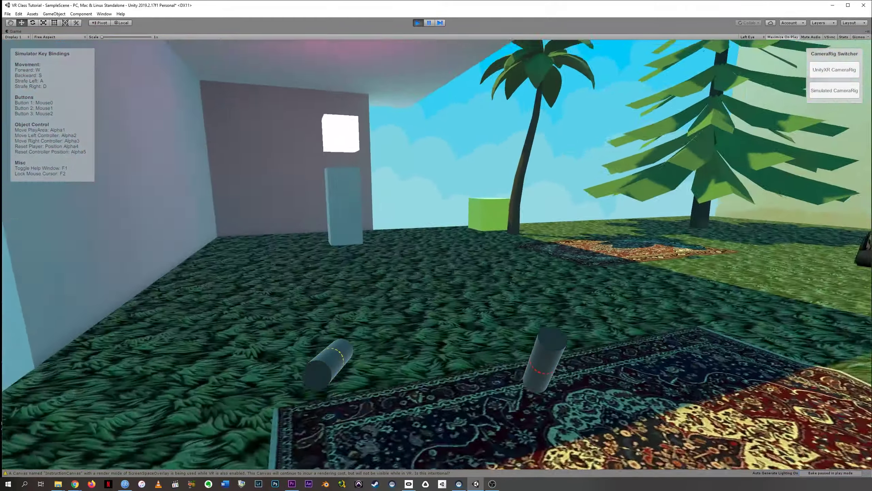
pyautogui.press('w')
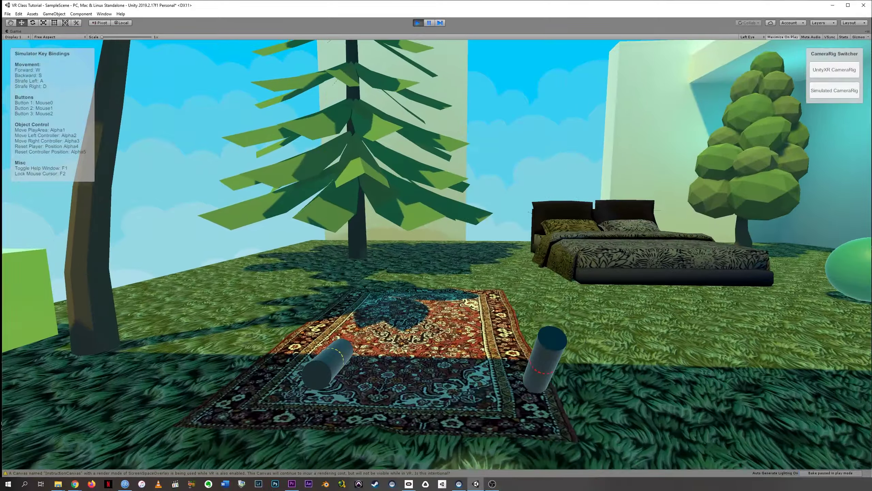
pyautogui.press('w')
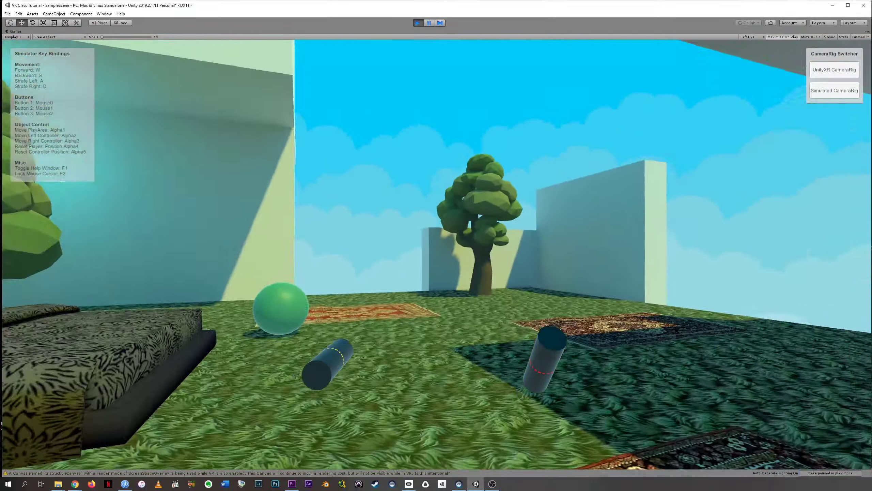
pyautogui.press('w')
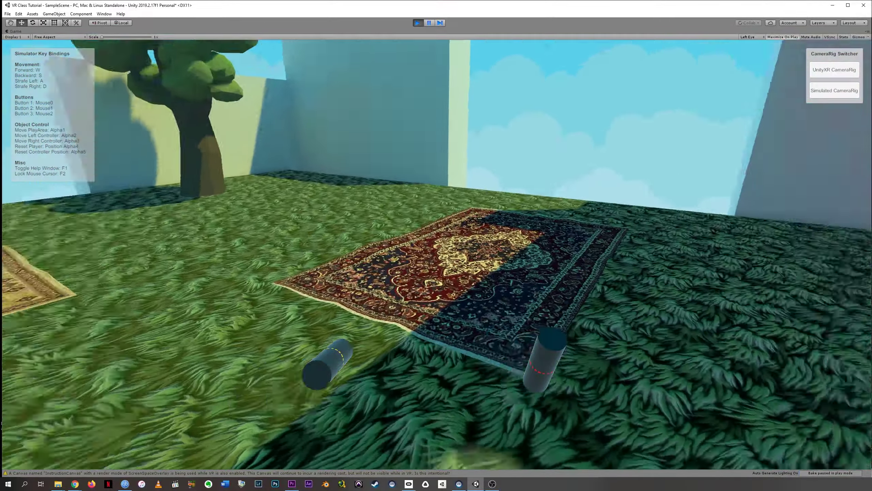
pyautogui.press('w')
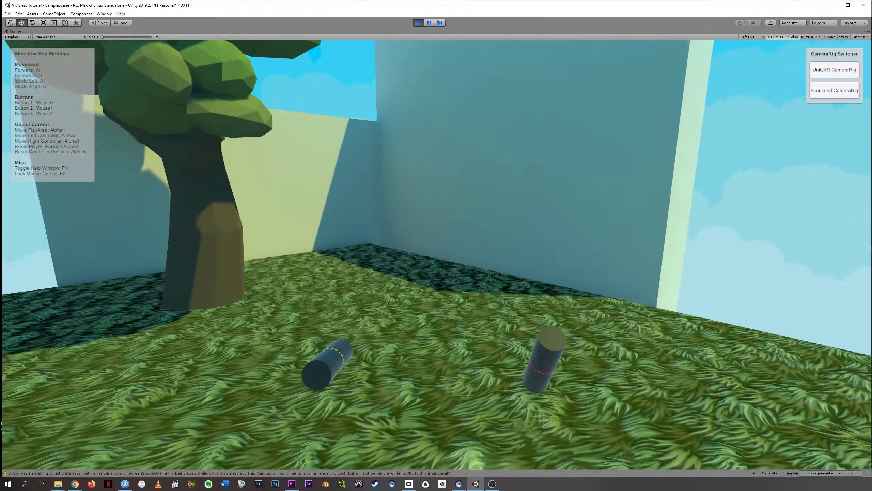
pyautogui.press('w')
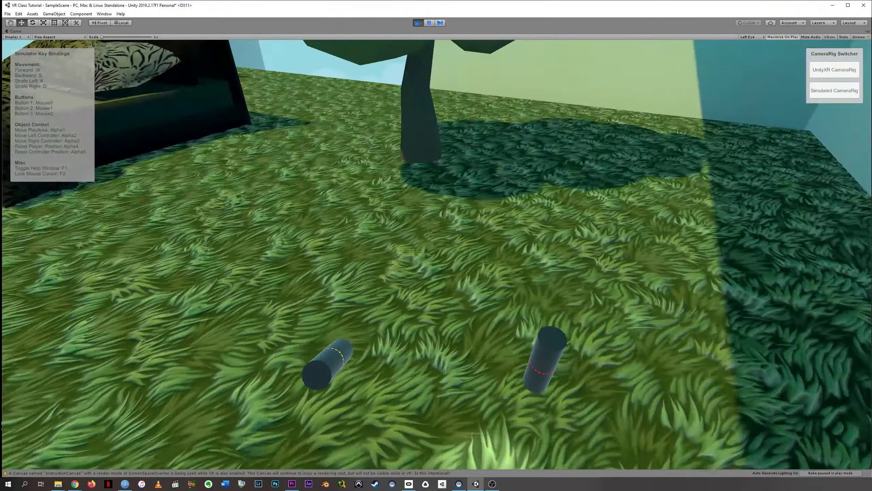
pyautogui.press('w')
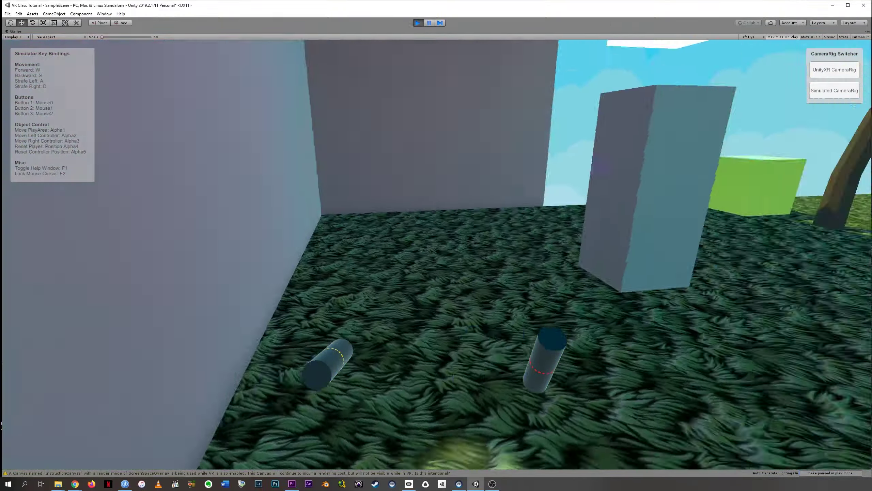
# - Move around the running scene with the simulated rig to keep testing the dash teleporting, and stop Play mode
pyautogui.press('w')
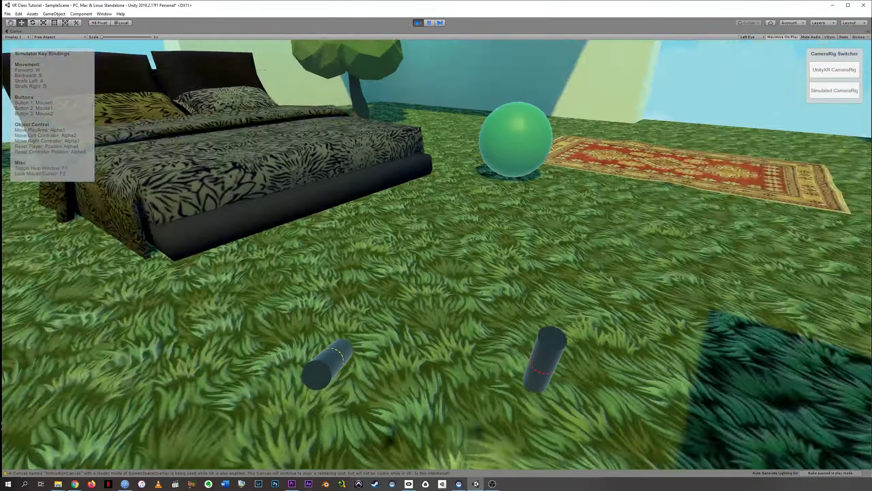
pyautogui.press('w')
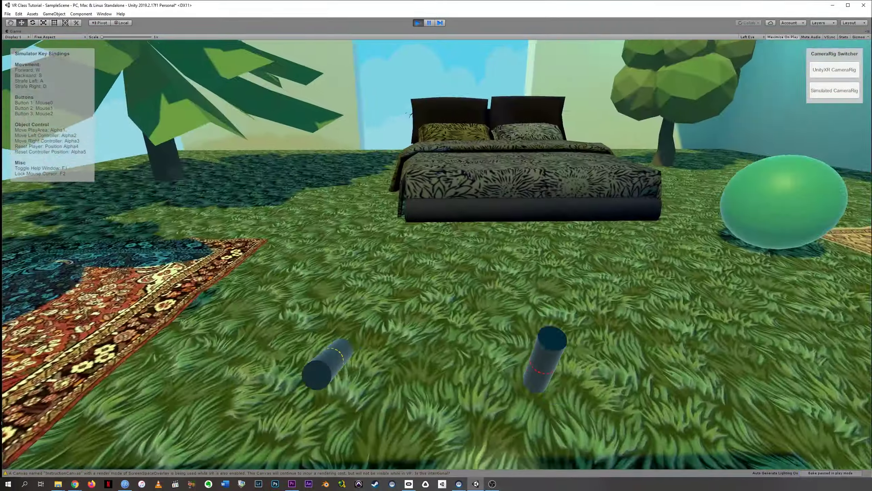
pyautogui.press('w')
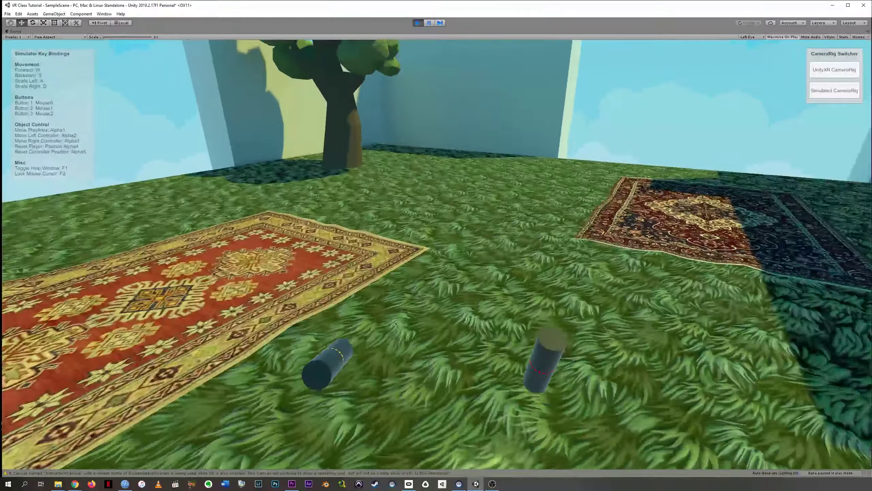
pyautogui.press('s')
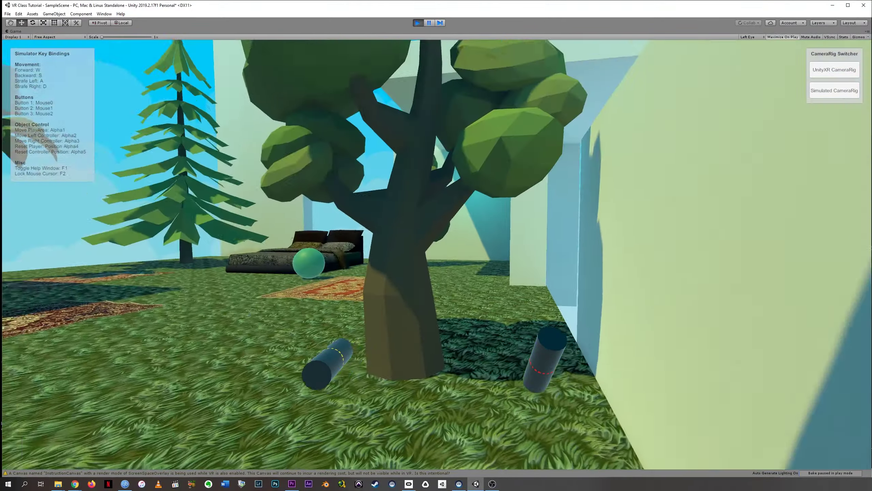
pyautogui.press('w')
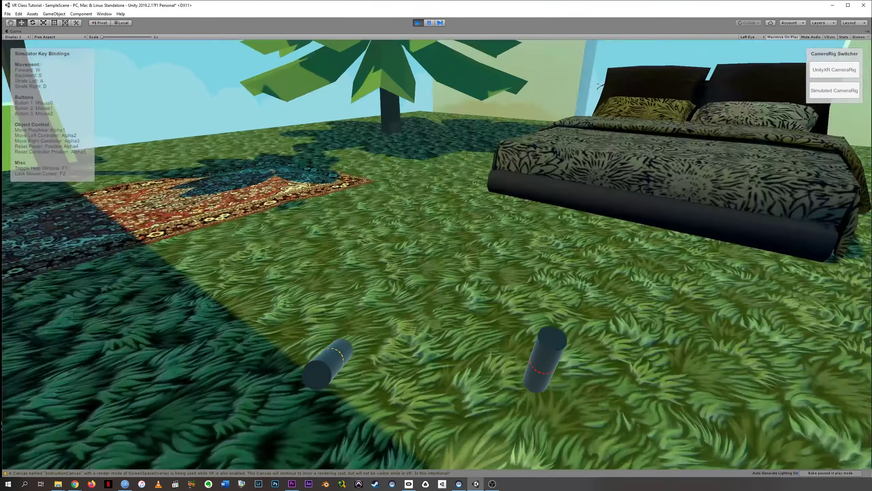
pyautogui.press('s')
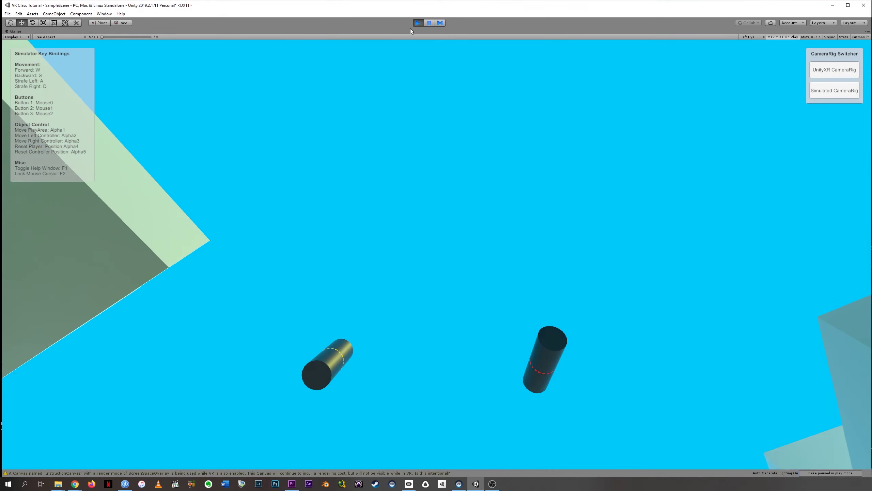
pyautogui.click(417, 23)
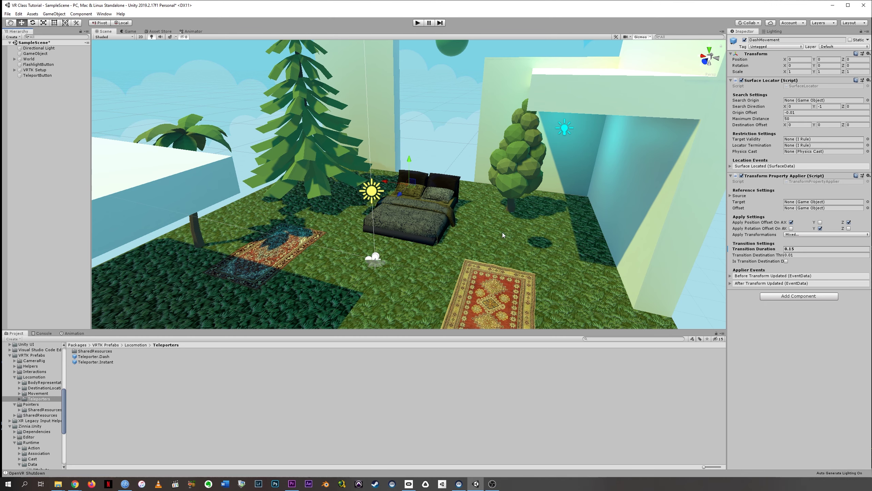
# - Show the contents of the Scenes folder under the project's Assets
pyautogui.keyDown('alt'); pyautogui.moveTo(502, 236); pyautogui.dragTo(459, 225); pyautogui.keyUp('alt')
pyautogui.moveTo(467, 225); pyautogui.dragTo(468, 225, button='right')
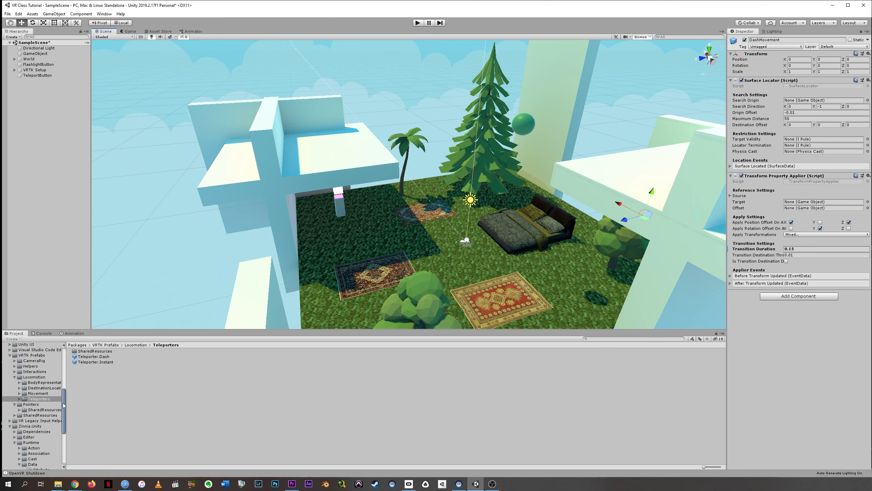
pyautogui.moveTo(64, 404); pyautogui.dragTo(65, 365)
pyautogui.click(21, 371)
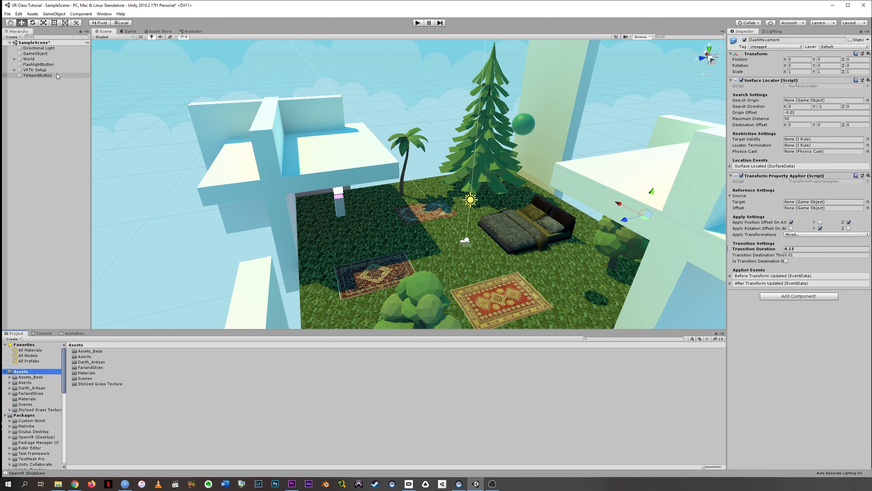
pyautogui.click(15, 405)
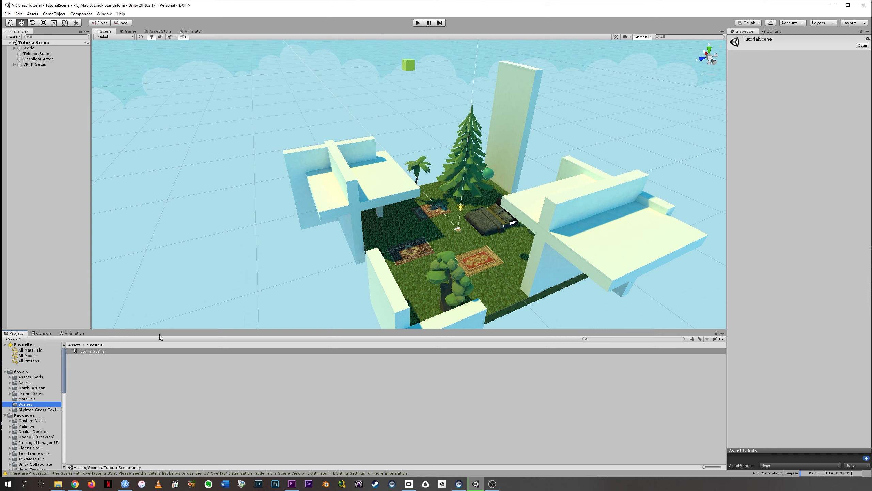
# - Duplicate the TutorialScene asset in the Scenes folder and rename the copy as MyScene
pyautogui.click(76, 352)
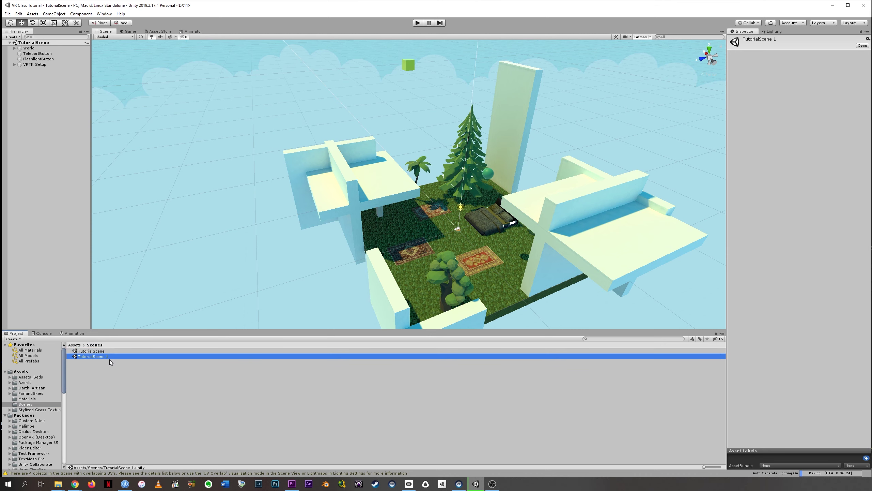
pyautogui.click(91, 357)
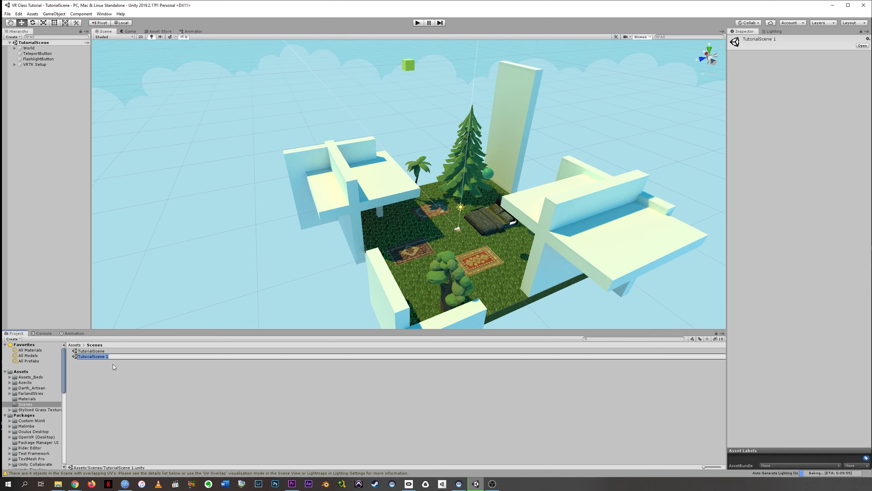
pyautogui.write('MyScene')
pyautogui.press('Return')
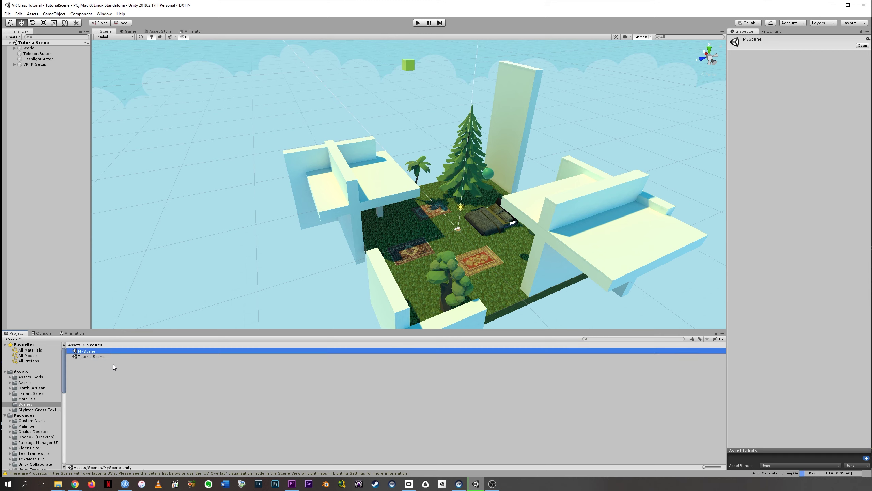
# - Open the MyScene scene and select its World object
pyautogui.doubleClick(75, 350)
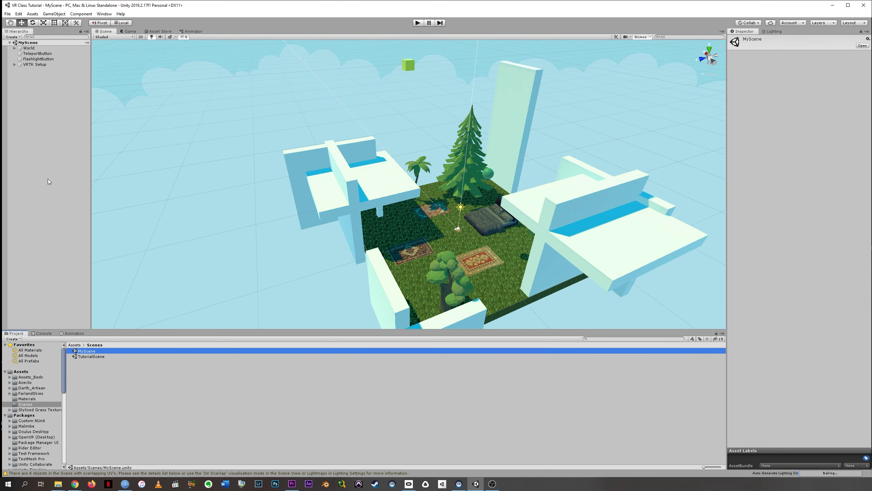
pyautogui.click(29, 48)
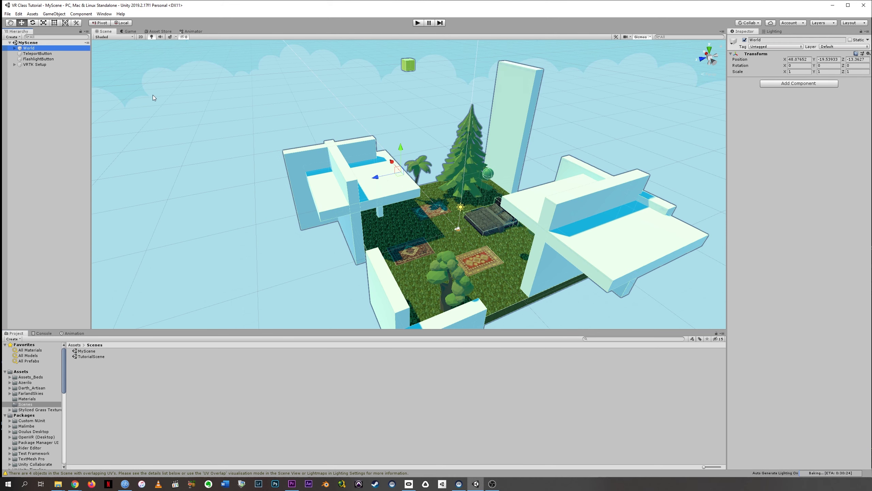